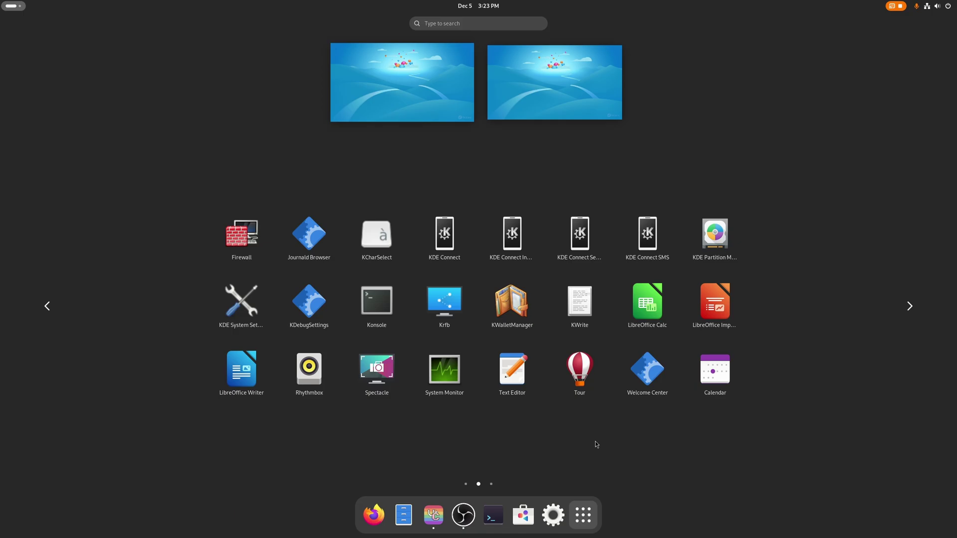
Pin Steam and Lutris to the dash from the last page of the application grid.
{"action": "scroll", "coordinate": [596, 443], "scroll_direction": "down", "scroll_amount": 1}
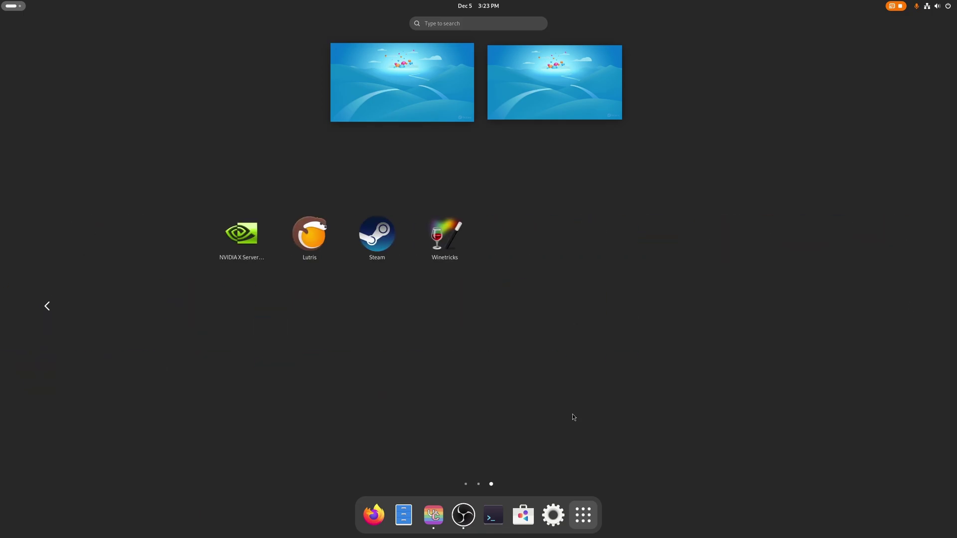
{"action": "left_click_drag", "start_coordinate": [377, 233], "coordinate": [472, 512]}
{"action": "left_click_drag", "start_coordinate": [309, 234], "coordinate": [488, 510]}
Open NVIDIA X Server Settings, examine the NVIDIA driver version, then close the window and dismiss the pin notification.
{"action": "left_click", "coordinate": [478, 483]}
{"action": "scroll", "coordinate": [465, 405], "scroll_direction": "up", "scroll_amount": 1}
{"action": "scroll", "coordinate": [472, 411], "scroll_direction": "down", "scroll_amount": 2}
{"action": "left_click", "coordinate": [262, 233]}
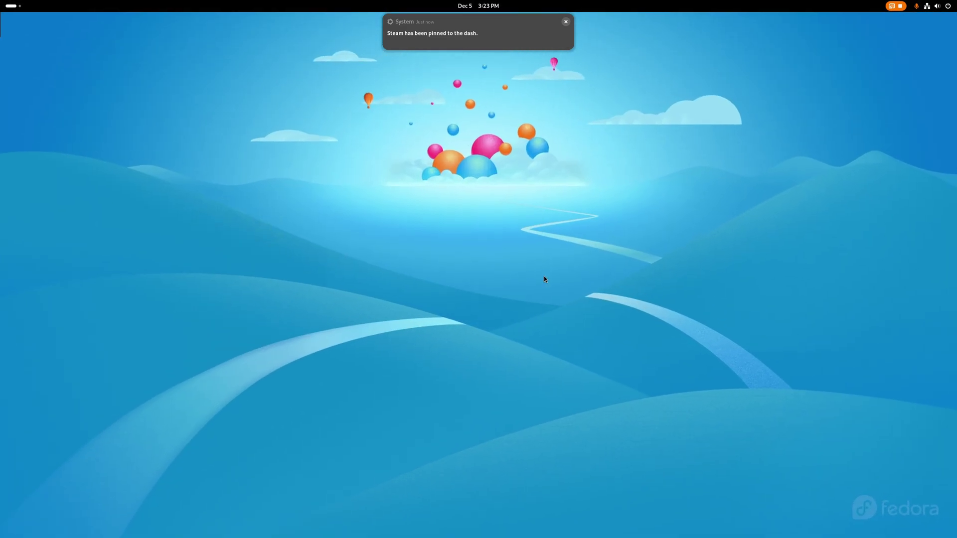
{"action": "left_click_drag", "start_coordinate": [273, 117], "coordinate": [245, 117]}
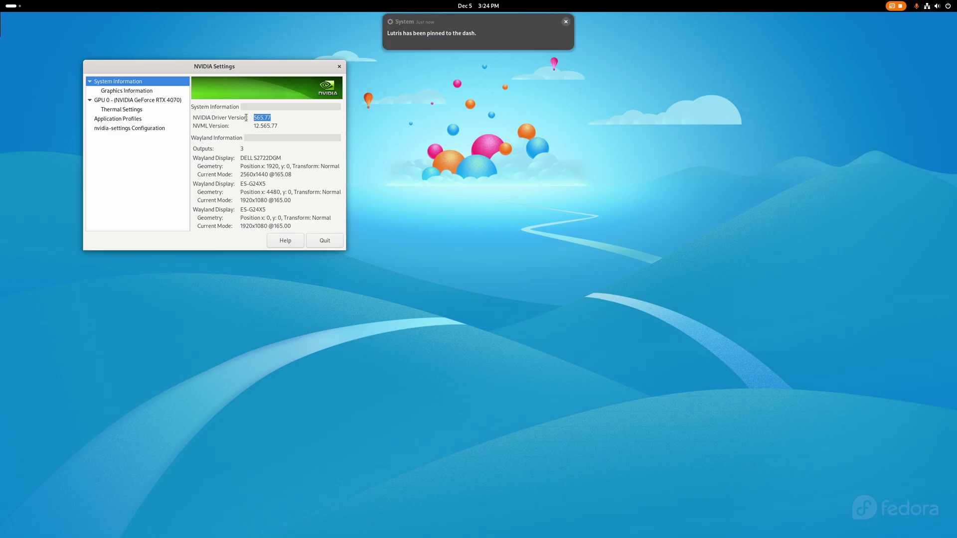
{"action": "left_click", "coordinate": [339, 66]}
{"action": "mouse_move", "coordinate": [518, 50]}
{"action": "left_click", "coordinate": [565, 22]}
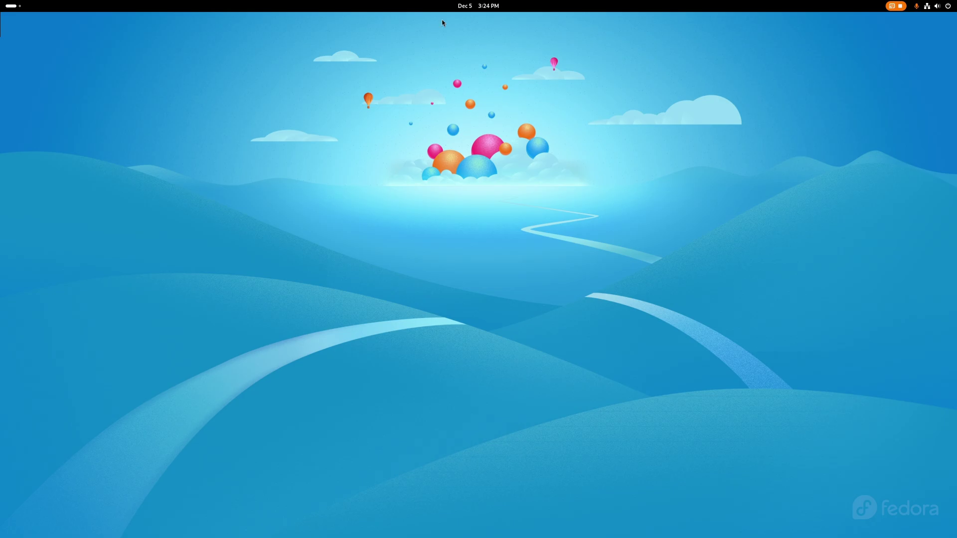
Open Firefox and search the web for "davinci resolve".
{"action": "left_click", "coordinate": [11, 5]}
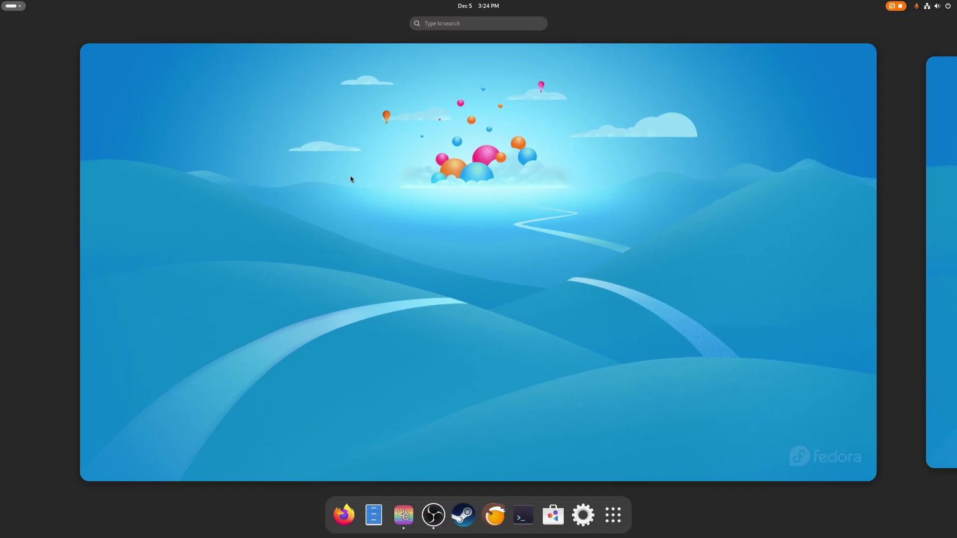
{"action": "left_click", "coordinate": [358, 518]}
{"action": "left_click", "coordinate": [214, 33]}
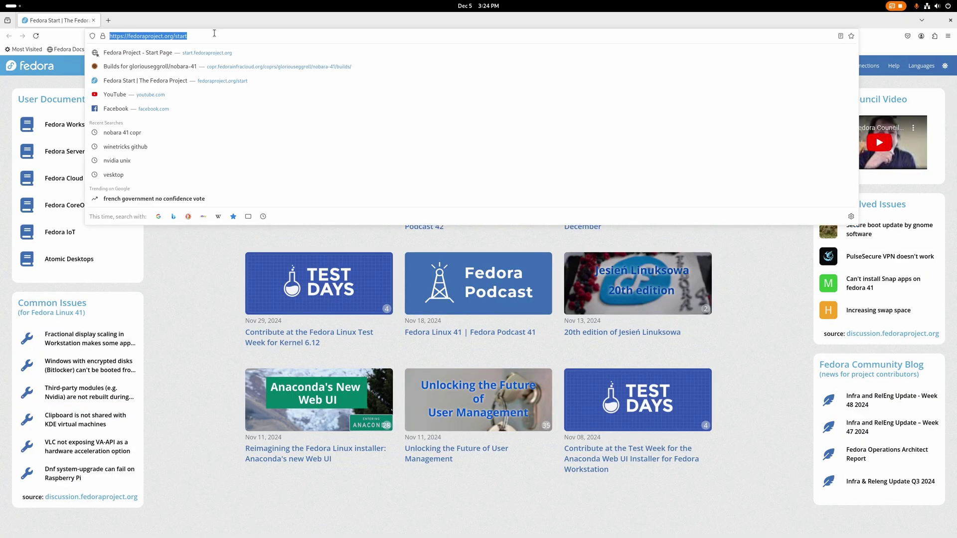
{"action": "type", "text": "davinci"}
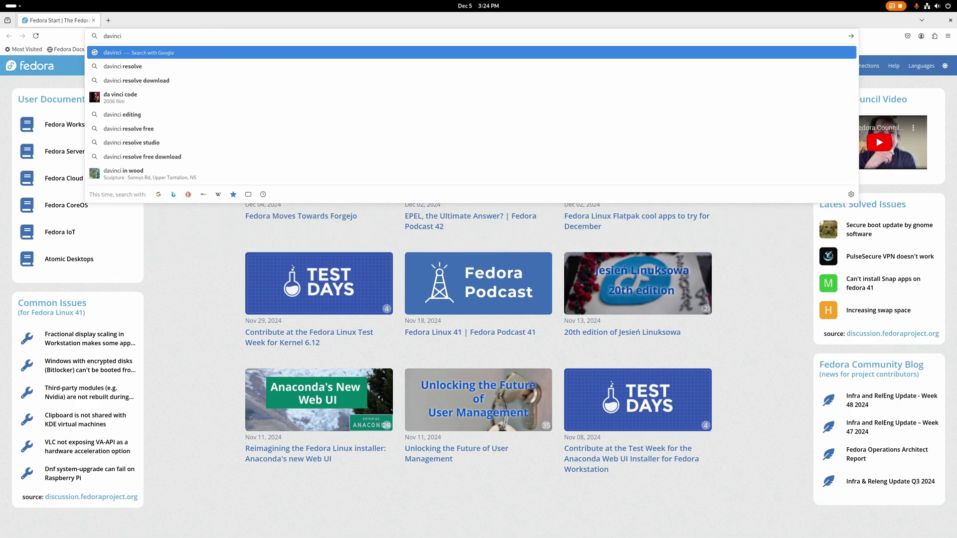
{"action": "key", "text": "Down"}
{"action": "key", "text": "Return"}
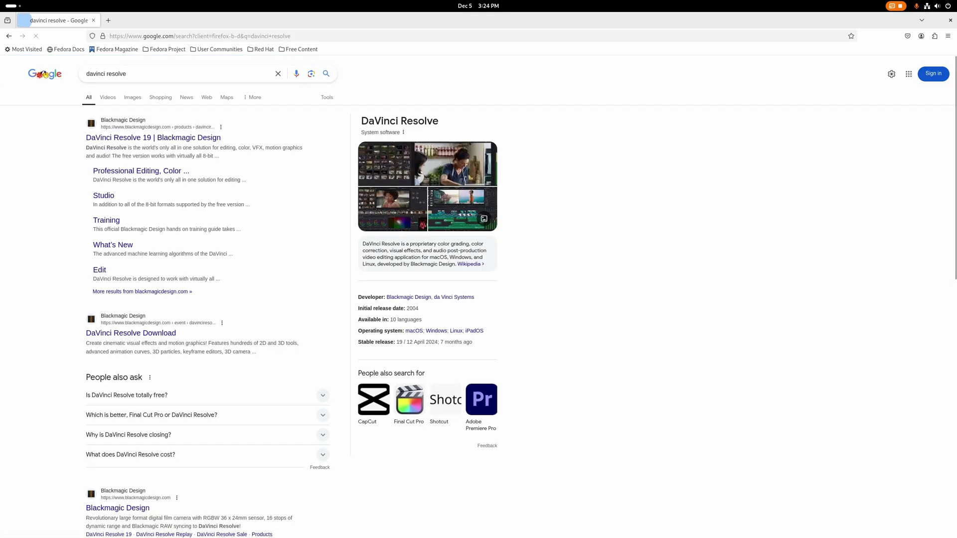
Download DaVinci Resolve Studio 19.1.1 for Linux from the Blackmagic Design site without registering.
{"action": "left_click", "coordinate": [143, 137]}
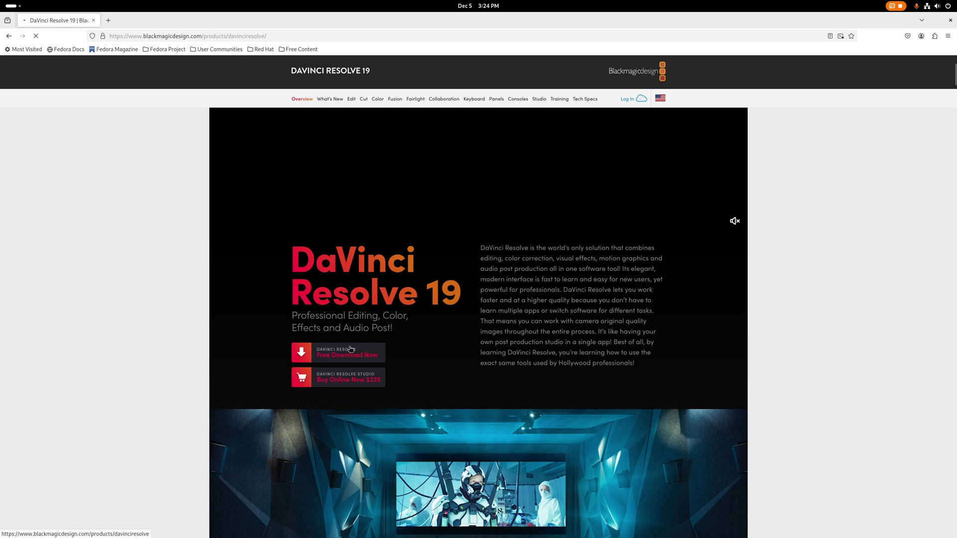
{"action": "left_click", "coordinate": [350, 351]}
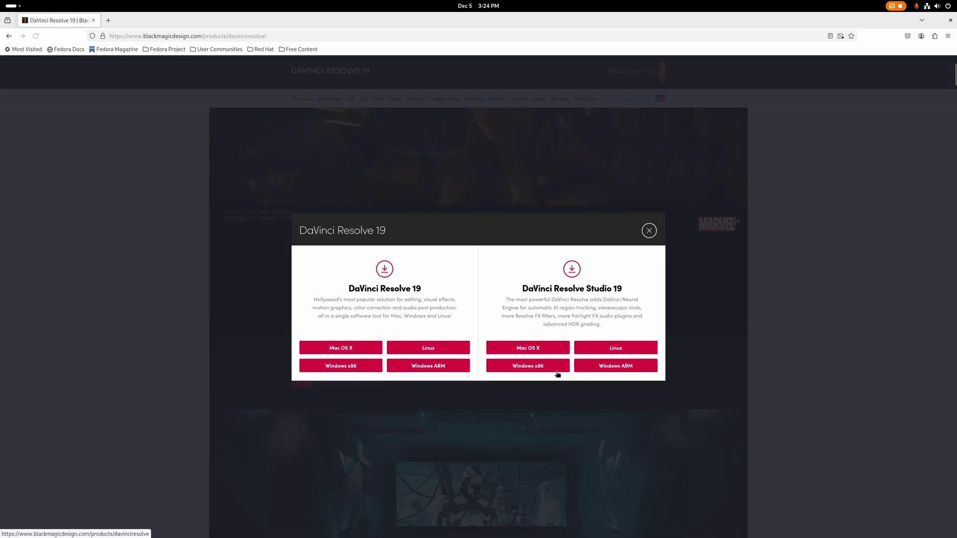
{"action": "left_click", "coordinate": [615, 348]}
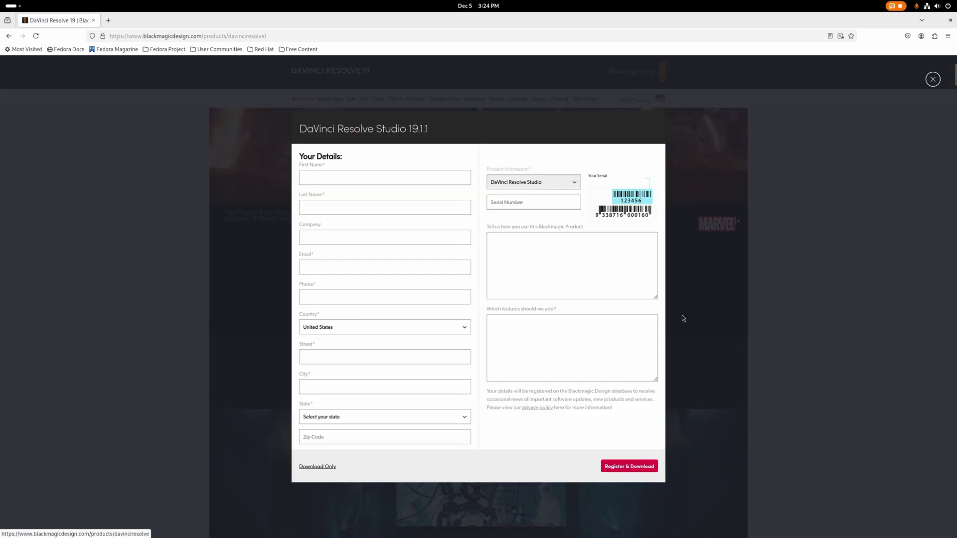
{"action": "left_click", "coordinate": [318, 467]}
{"action": "left_click", "coordinate": [469, 350]}
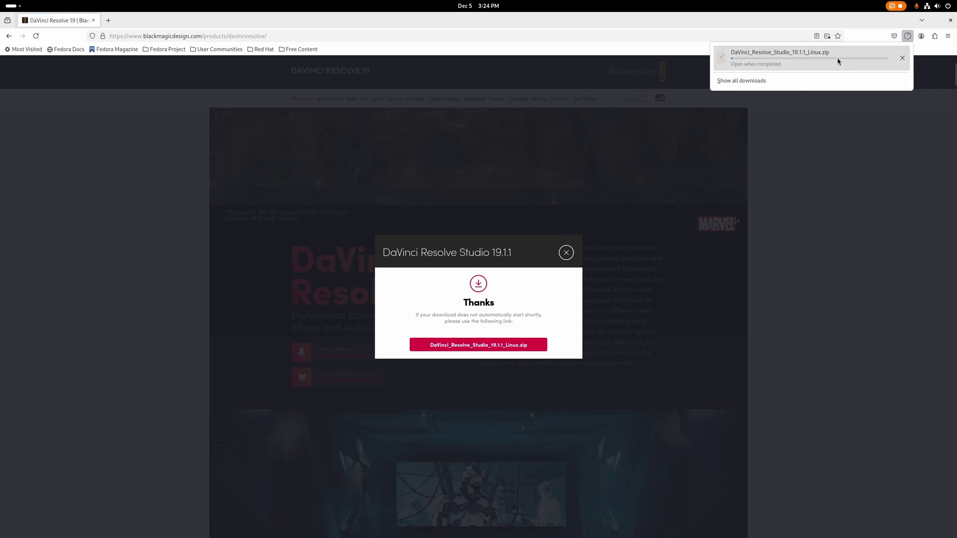
{"action": "left_click", "coordinate": [821, 236]}
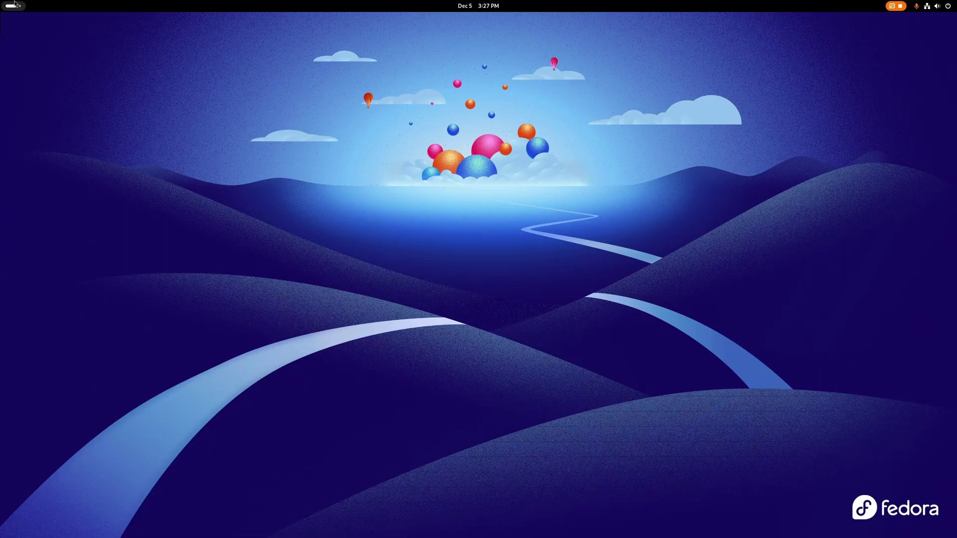
In the Files app, extract DaVinci_Resolve_Studio_19.1.1_Linux.zip within Downloads and open the extracted folder in a maximized window.
{"action": "left_click", "coordinate": [15, 4]}
{"action": "left_click", "coordinate": [373, 514]}
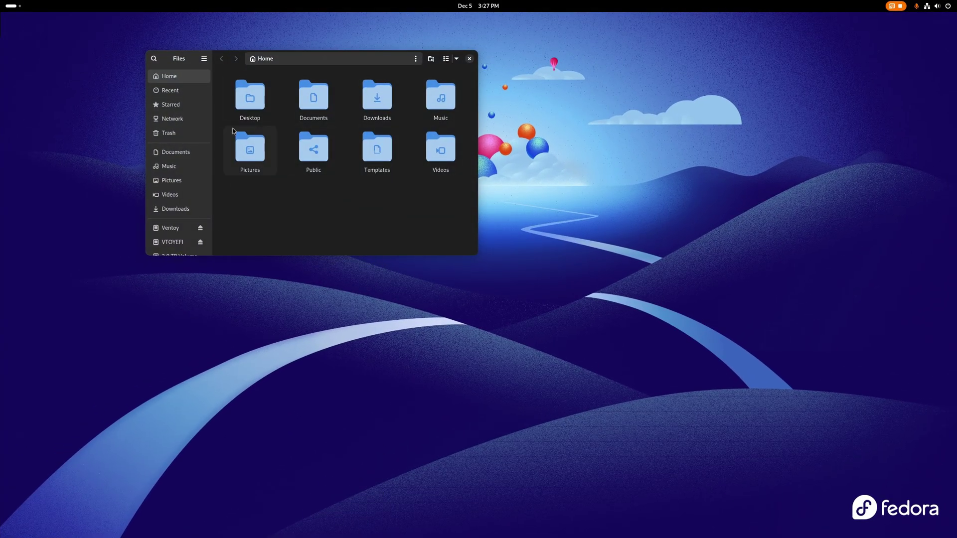
{"action": "double_click", "coordinate": [377, 105]}
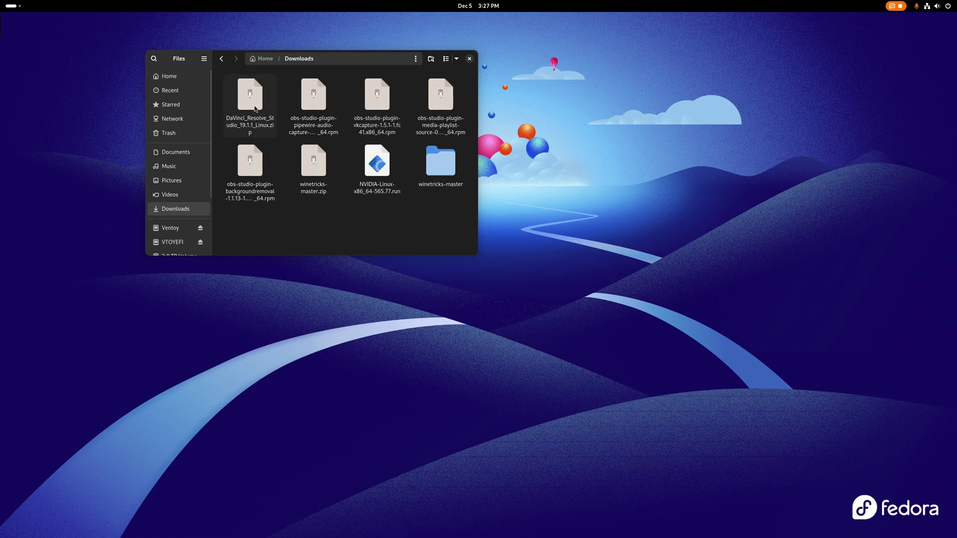
{"action": "right_click", "coordinate": [254, 108]}
{"action": "left_click", "coordinate": [269, 115]}
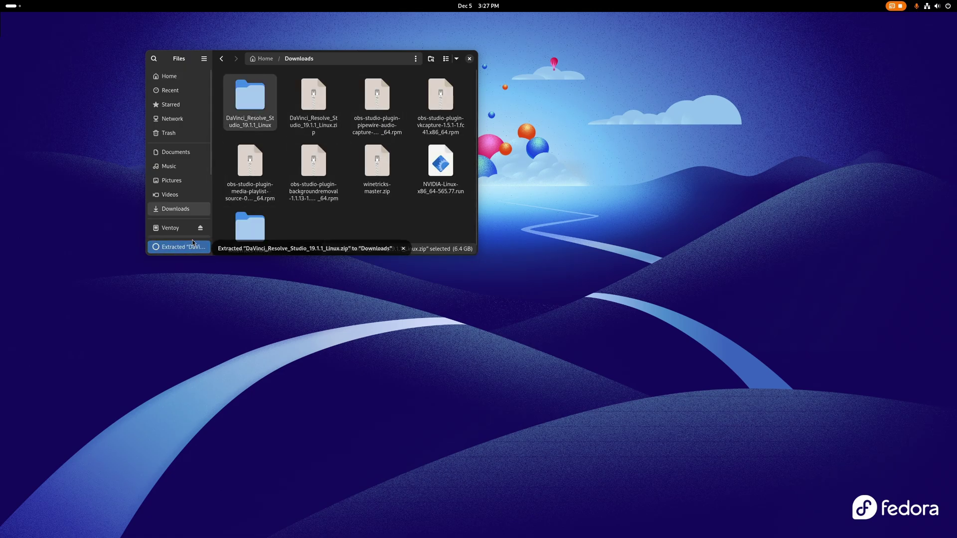
{"action": "double_click", "coordinate": [240, 106]}
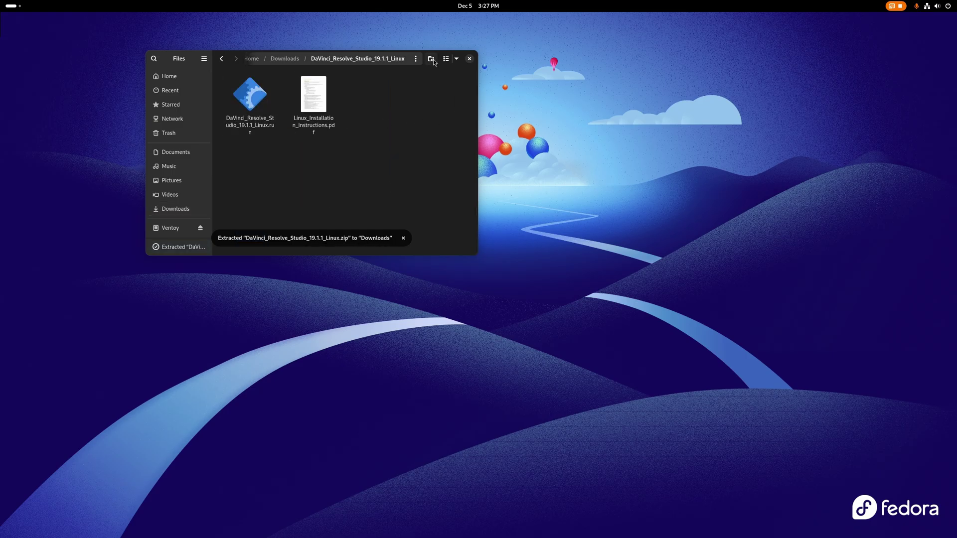
{"action": "double_click", "coordinate": [462, 62]}
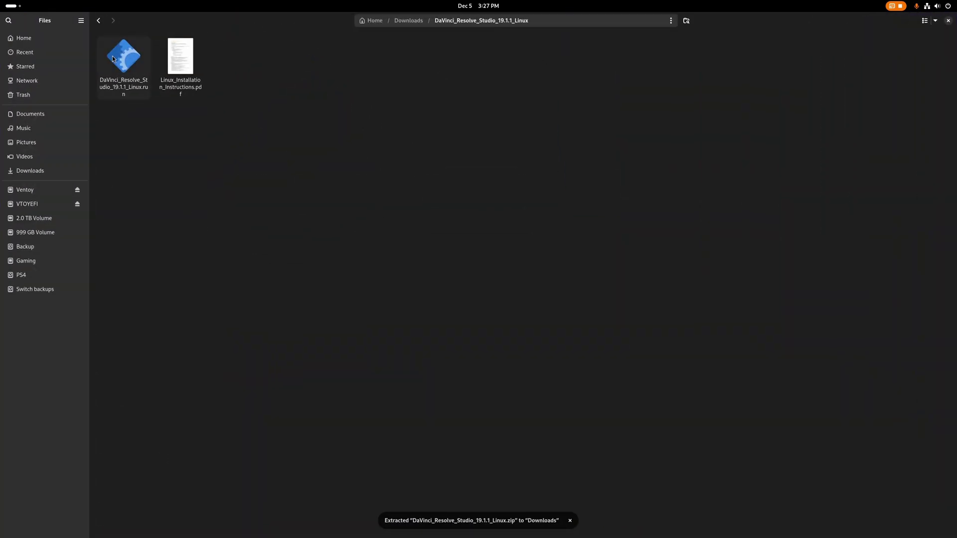
Check in the properties of DaVinci_Resolve_Studio_19.1.1_Linux.run whether it is executable as a program.
{"action": "right_click", "coordinate": [113, 59]}
{"action": "left_click", "coordinate": [146, 192]}
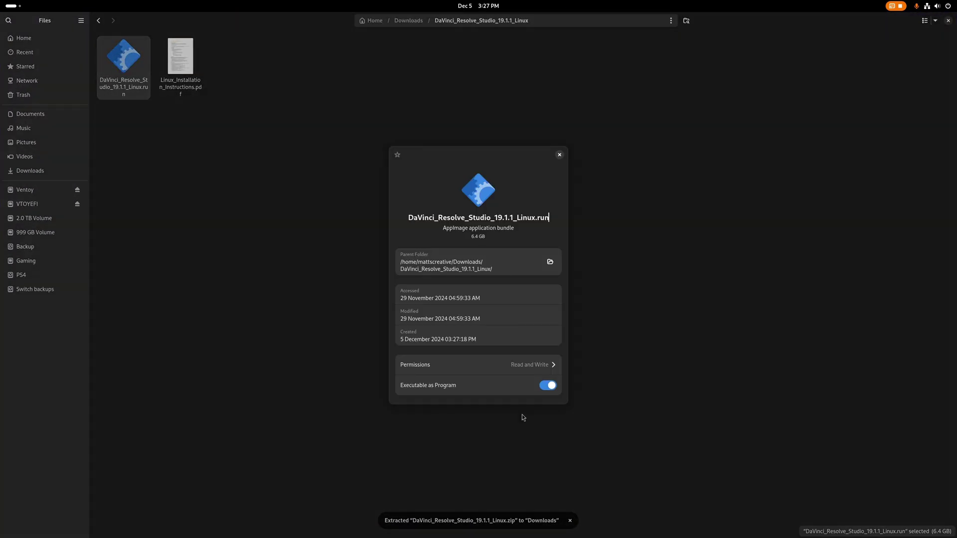
{"action": "left_click", "coordinate": [559, 155]}
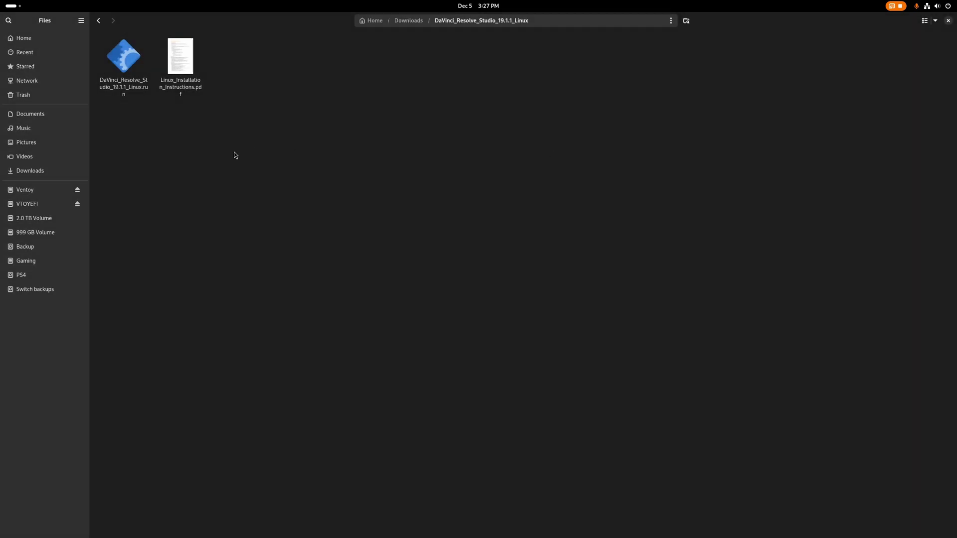
Open a console in the DaVinci_Resolve_Studio_19.1.1_Linux folder and enlarge its text substantially.
{"action": "right_click", "coordinate": [255, 150]}
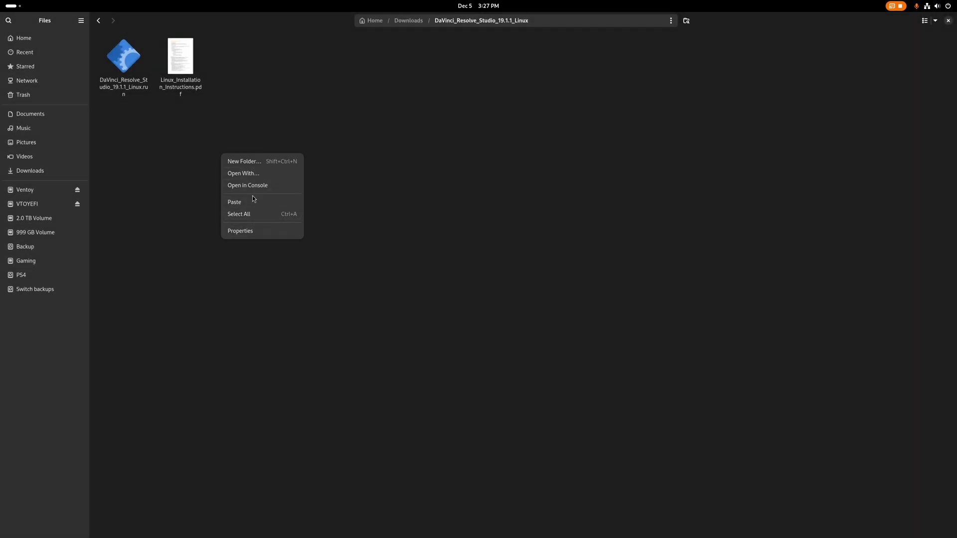
{"action": "left_click", "coordinate": [252, 188]}
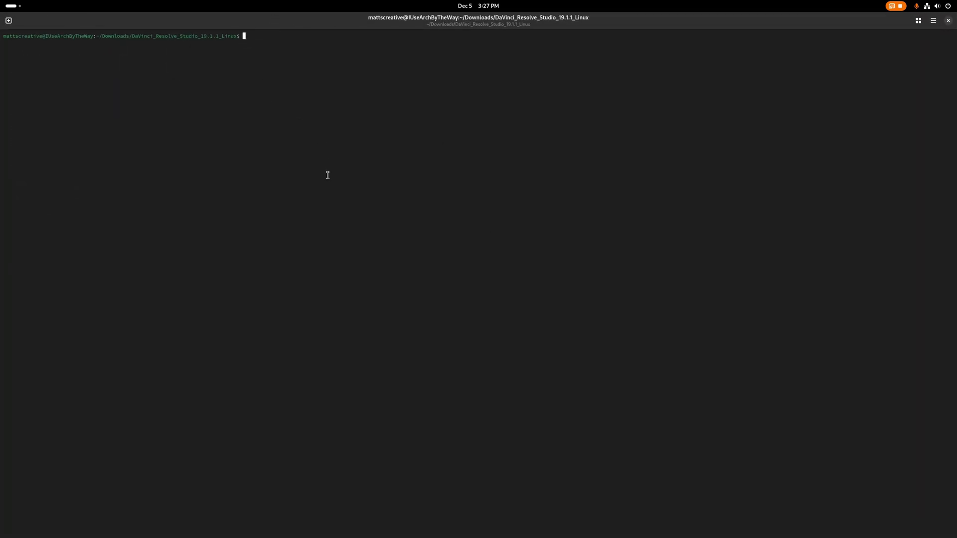
{"action": "key", "text": "ctrl+plus"}
{"action": "key", "text": "ctrl+plus"}
{"action": "key", "text": "ctrl+plus"}
{"action": "key", "text": "ctrl+plus"}
{"action": "key", "text": "ctrl+plus"}
{"action": "key", "text": "ctrl+plus"}
{"action": "key", "text": "ctrl+plus"}
{"action": "key", "text": "ctrl+plus"}
{"action": "key", "text": "ctrl+plus"}
{"action": "key", "text": "ctrl+plus"}
{"action": "key", "text": "ctrl+plus"}
{"action": "key", "text": "ctrl+plus"}
{"action": "key", "text": "ctrl+plus"}
{"action": "key", "text": "ctrl+plus"}
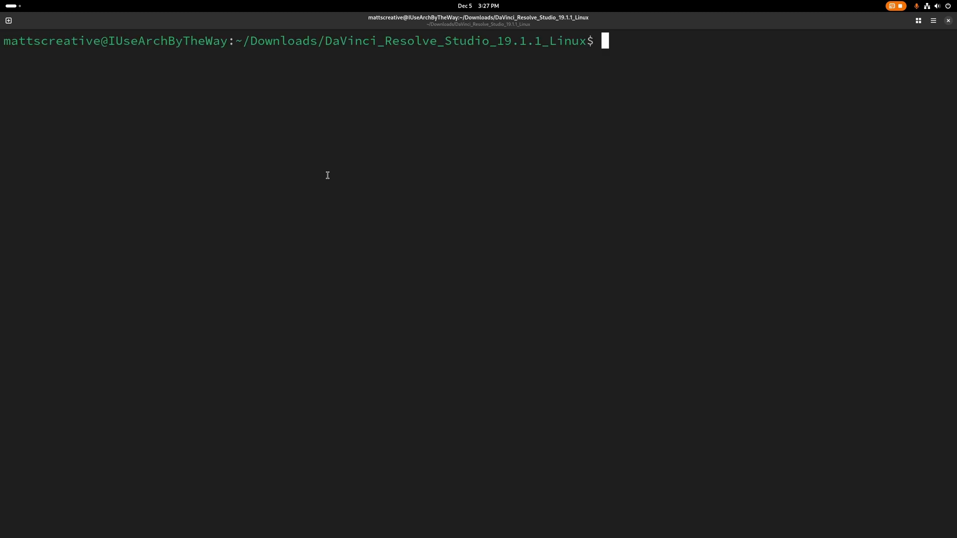
{"action": "mouse_move", "coordinate": [0, 0]}
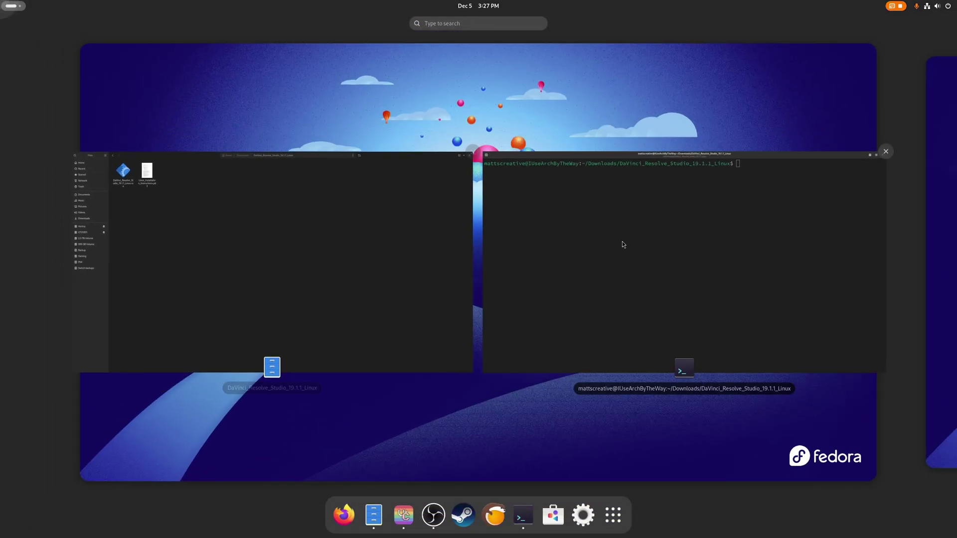
{"action": "left_click", "coordinate": [621, 241]}
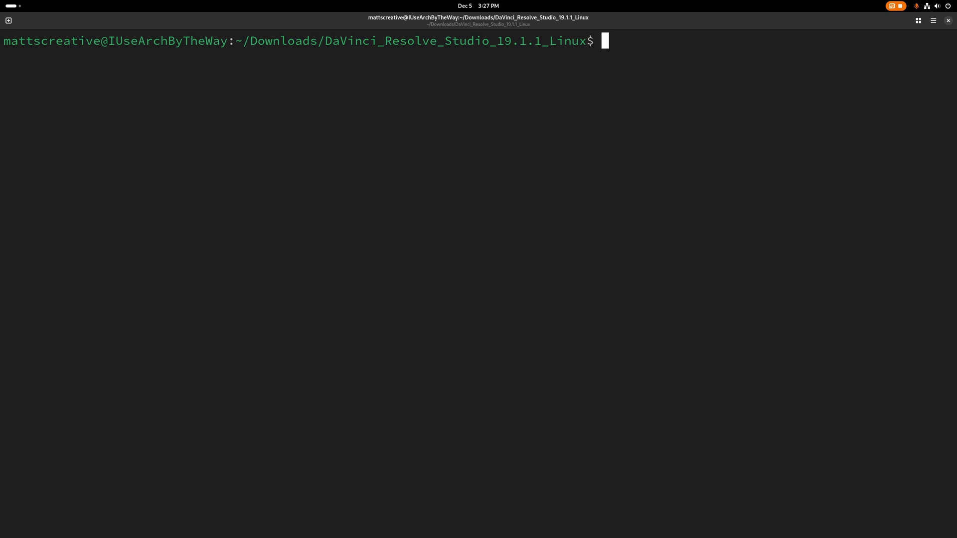
Run the installer with the command SKIP_PACKAGE_CHECK=1 ./DaVinci_Resolve_Studio_19.1.1_Linux.run.
{"action": "right_click", "coordinate": [484, 193]}
{"action": "left_click", "coordinate": [503, 227]}
{"action": "key", "text": "Right"}
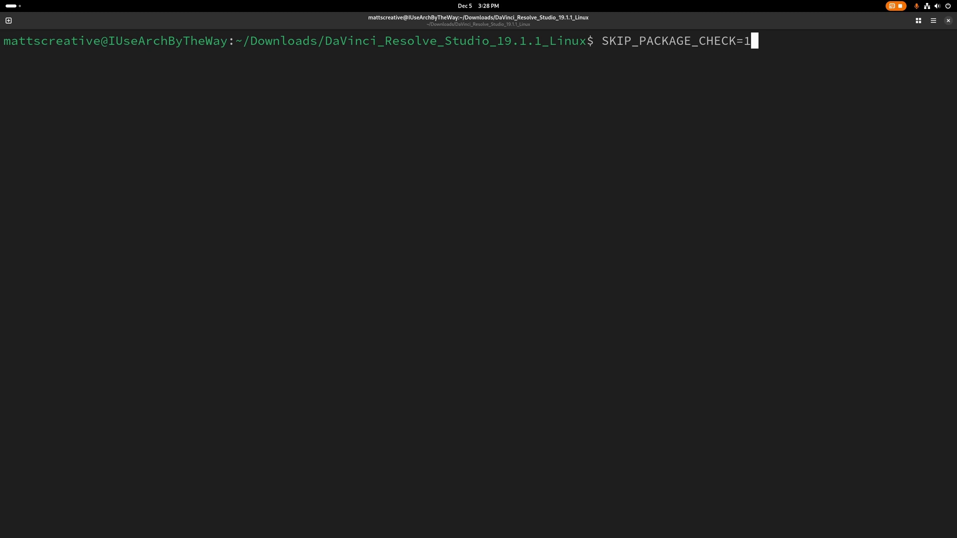
{"action": "type", "text": "./D"}
{"action": "key", "text": "Tab"}
{"action": "key", "text": "Return"}
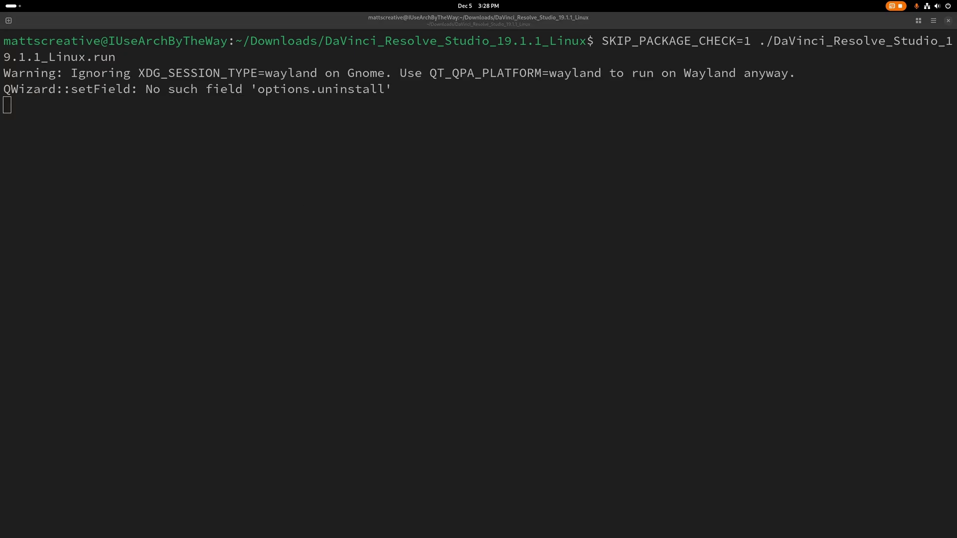
Complete the DaVinci Resolve Studio installation with the Open FX Renderer included, entering the account password to authorize it.
{"action": "left_click", "coordinate": [564, 306]}
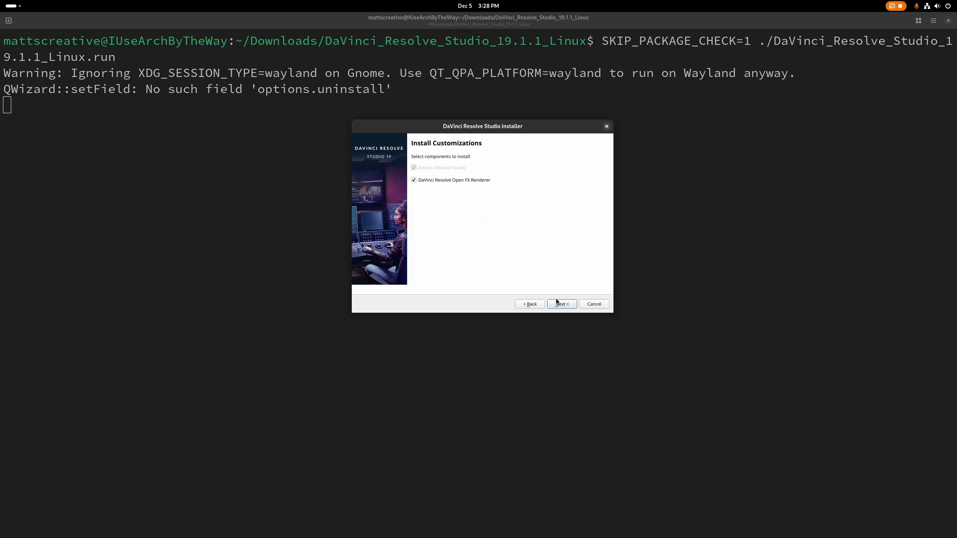
{"action": "left_click", "coordinate": [561, 305]}
{"action": "left_click", "coordinate": [562, 305]}
{"action": "left_click", "coordinate": [498, 287]}
{"action": "left_click", "coordinate": [558, 305]}
{"action": "left_click", "coordinate": [558, 305]}
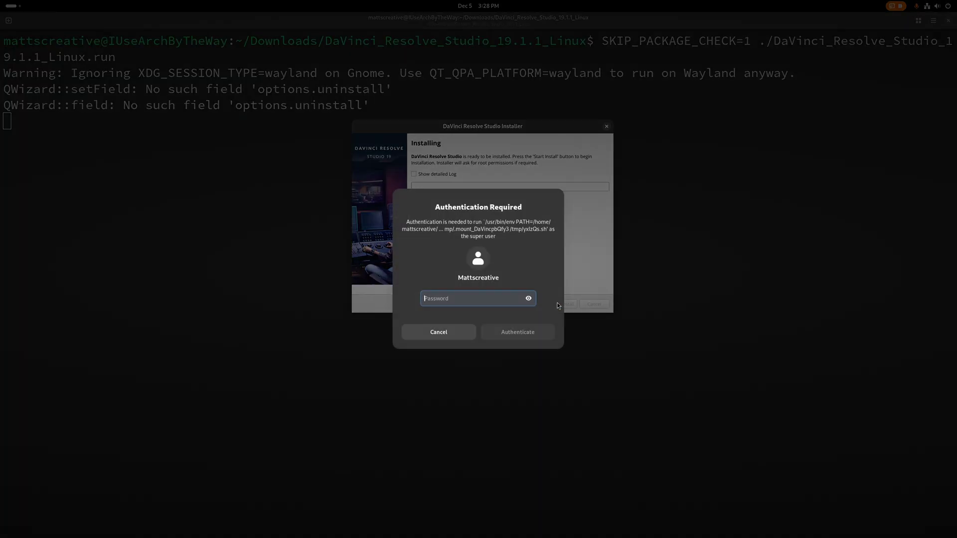
{"action": "type", "text": "••"}
{"action": "key", "text": "Return"}
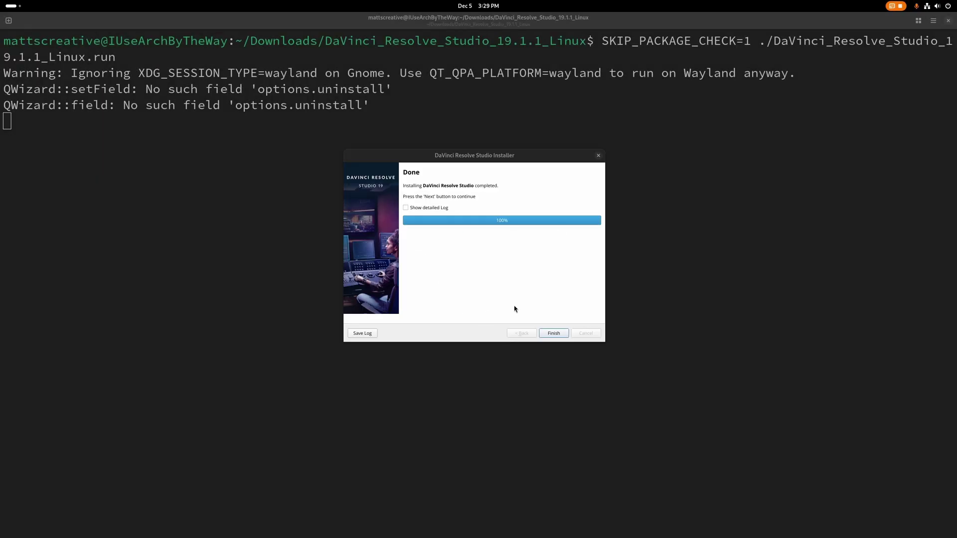
{"action": "left_click", "coordinate": [550, 334]}
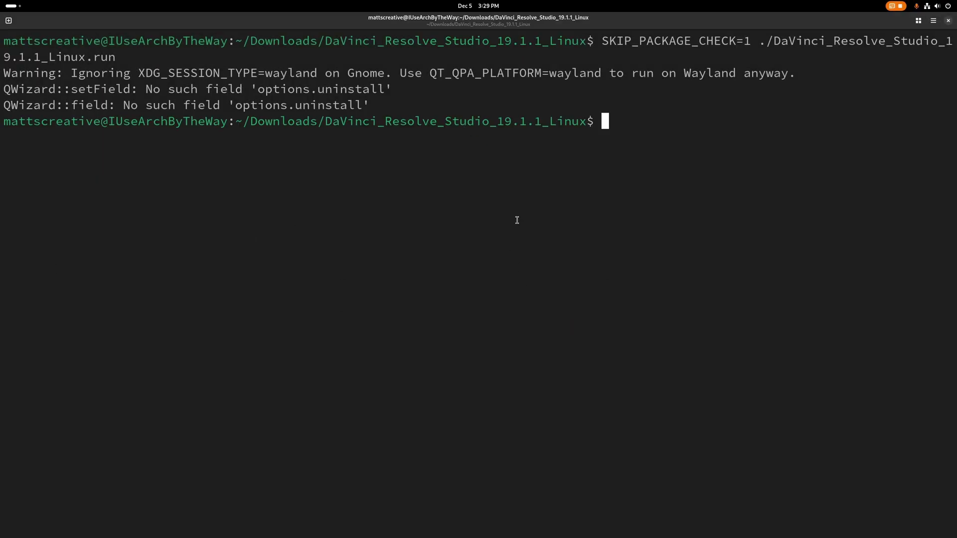
Run cd /opt/resolve/libs && sudo mkdir disabled-libraries && sudo mv libglib* libgio* libgmodule* disabled-libraries, authorize it with the account password, and close the console.
{"action": "type", "text": "clear"}
{"action": "key", "text": "Return"}
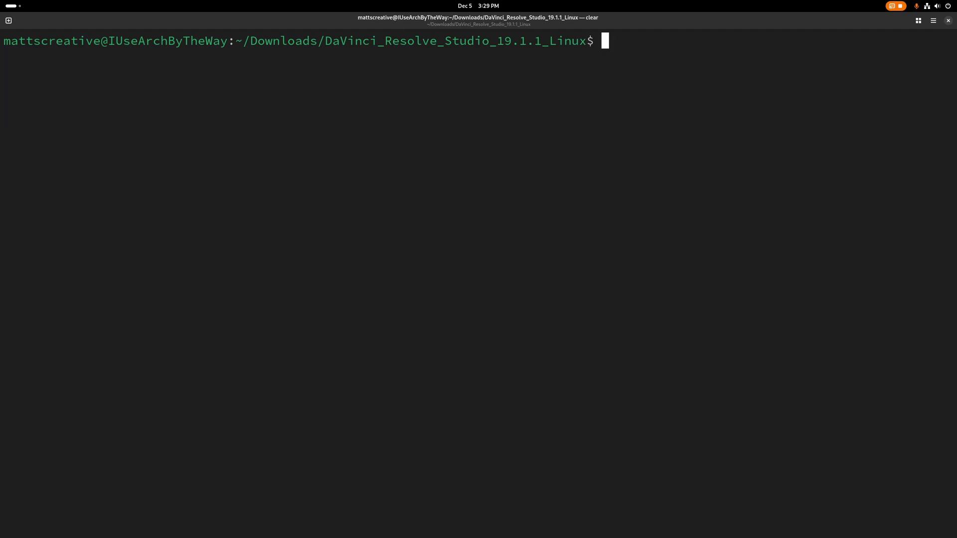
{"action": "key", "text": "super"}
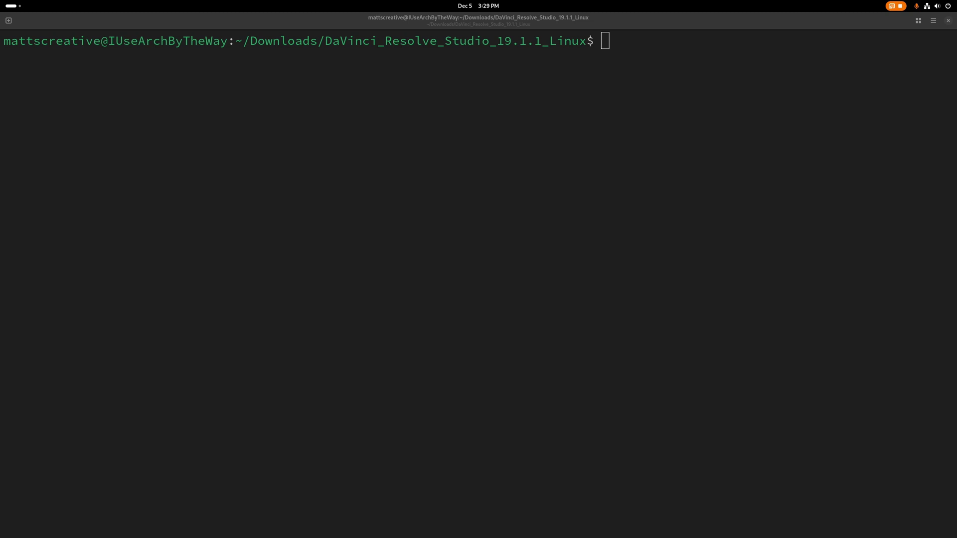
{"action": "right_click", "coordinate": [246, 166]}
{"action": "left_click", "coordinate": [271, 203]}
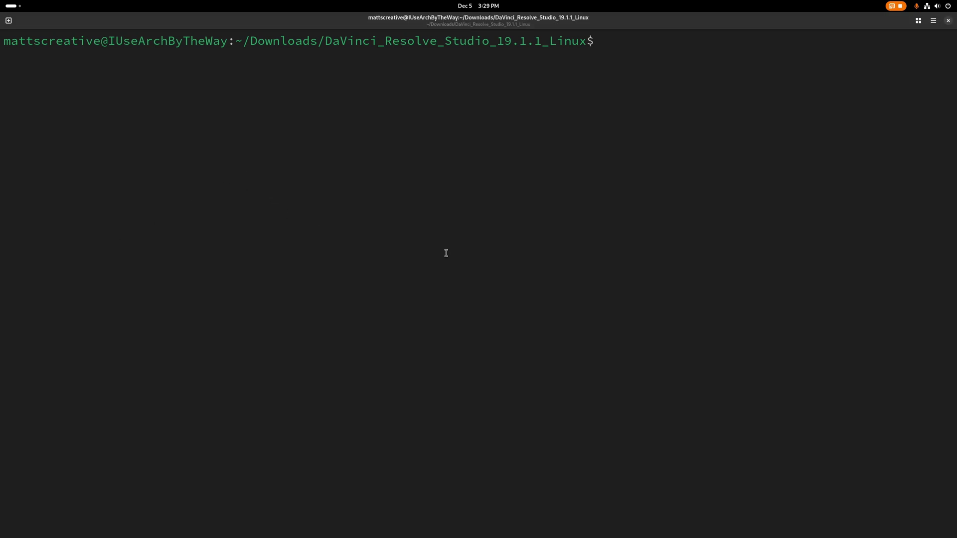
{"action": "key", "text": "ctrl+shift+v"}
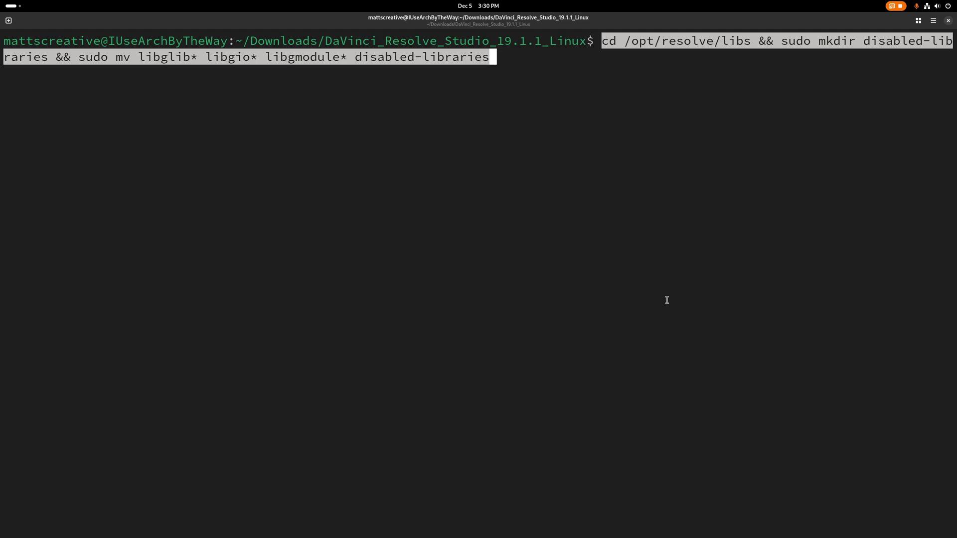
{"action": "key", "text": "Return"}
{"action": "key", "text": "Return"}
{"action": "type", "text": "clear"}
{"action": "key", "text": "Return"}
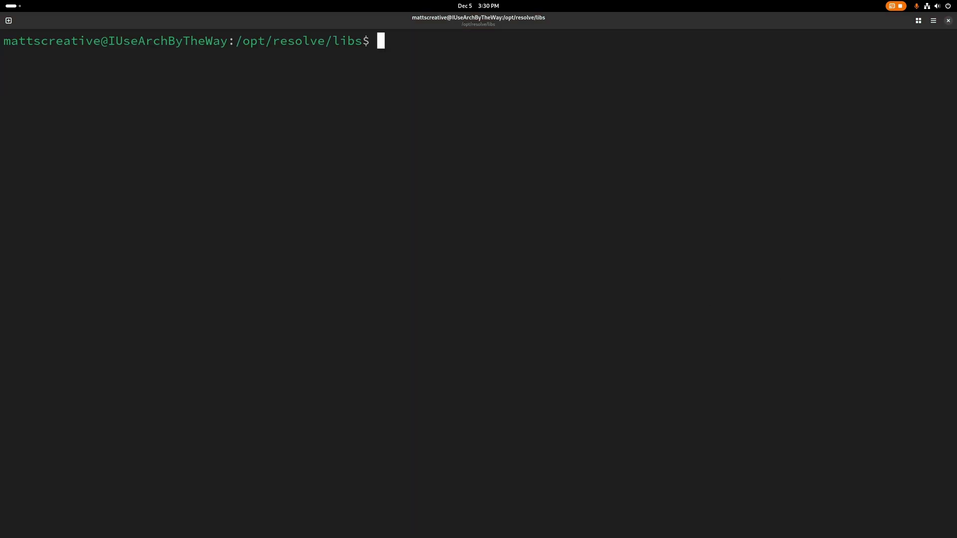
{"action": "key", "text": "alt+F4"}
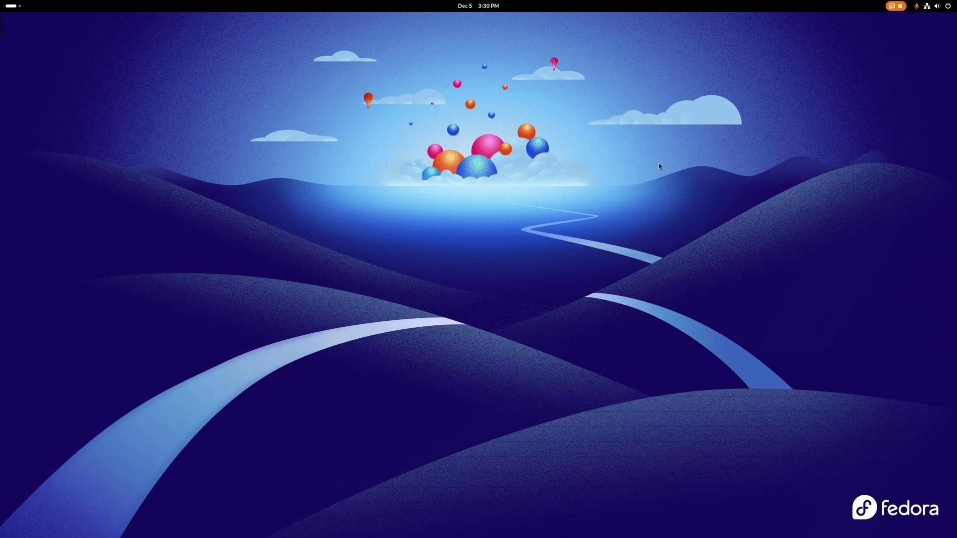
Find DaVinci Resolve among the installed apps and pin it to the dash between OBS and Steam.
{"action": "left_click", "coordinate": [12, 5]}
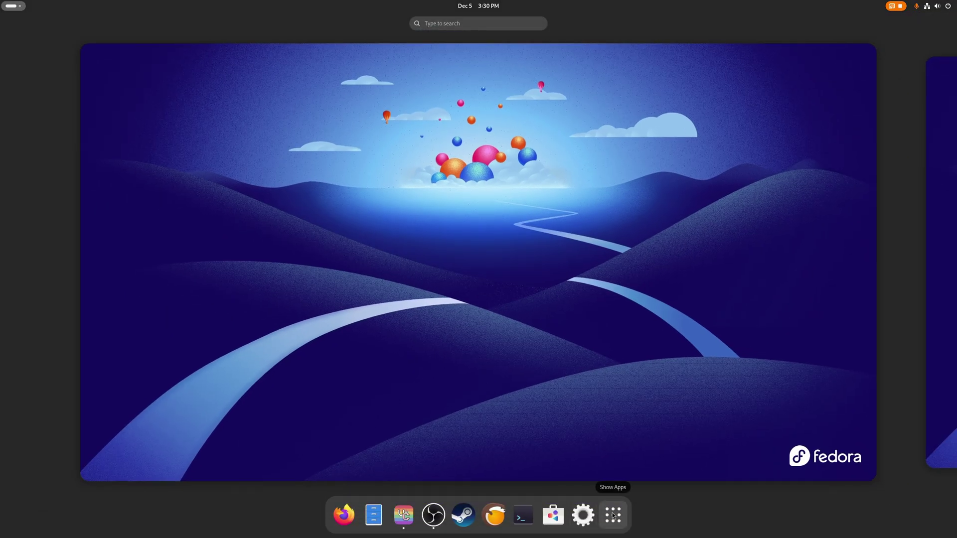
{"action": "left_click", "coordinate": [612, 516]}
{"action": "scroll", "coordinate": [698, 391], "scroll_direction": "down", "scroll_amount": 2}
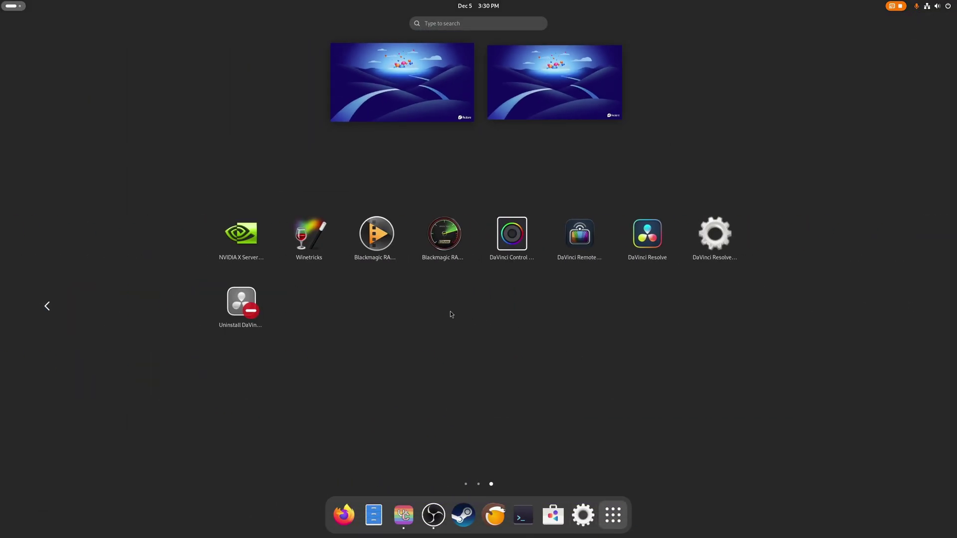
{"action": "left_click_drag", "start_coordinate": [646, 233], "coordinate": [450, 518]}
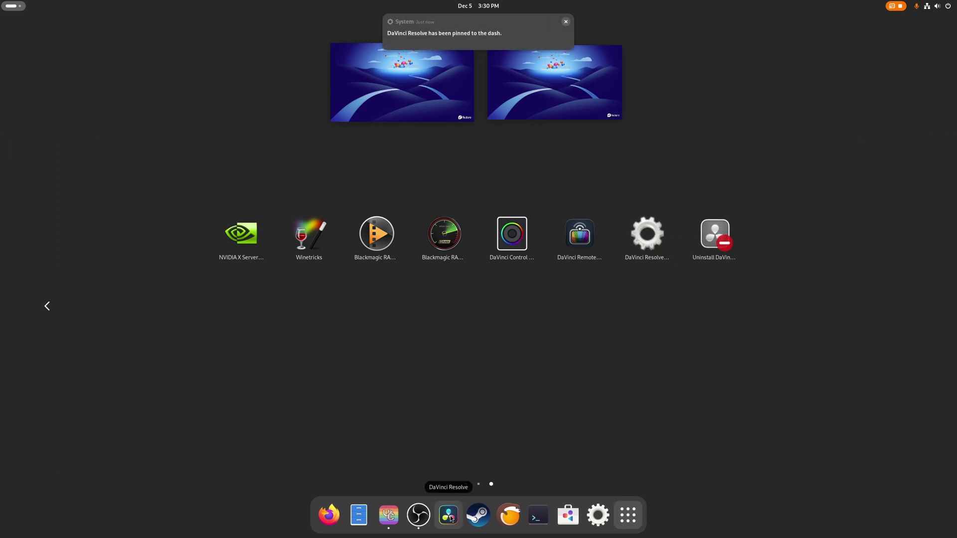
Launch DaVinci Resolve, skipping the quick setup and the DaVinci Neural Engines optimization, and close its project window.
{"action": "left_click", "coordinate": [450, 519]}
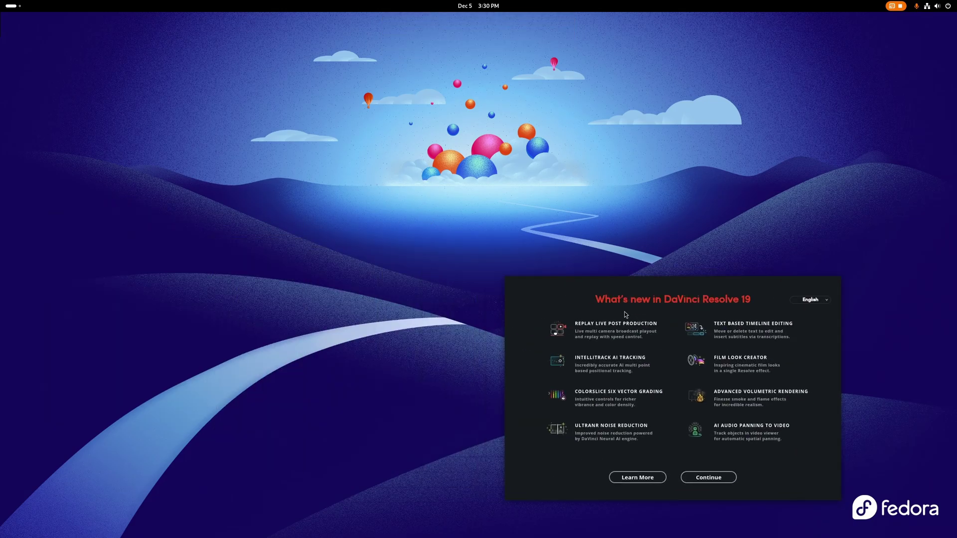
{"action": "left_click", "coordinate": [699, 481]}
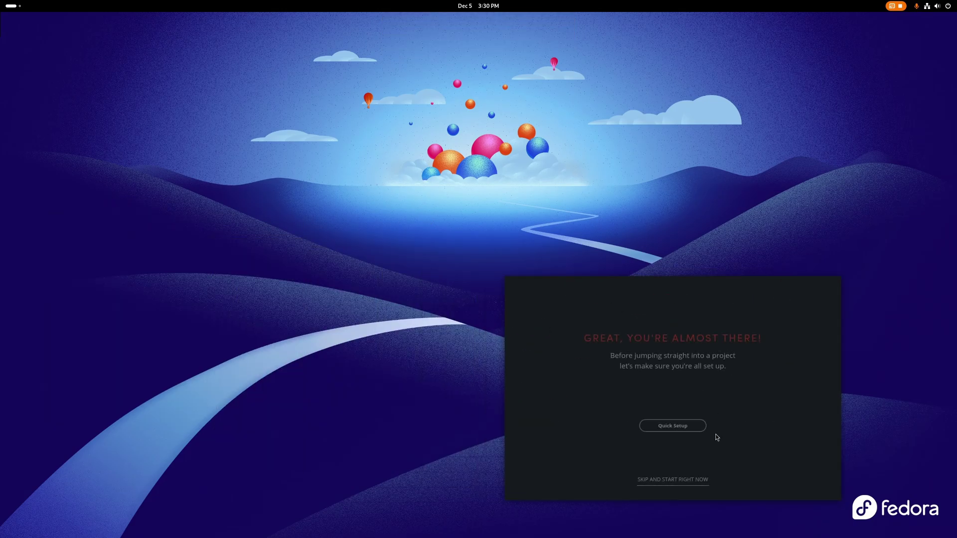
{"action": "left_click", "coordinate": [672, 480]}
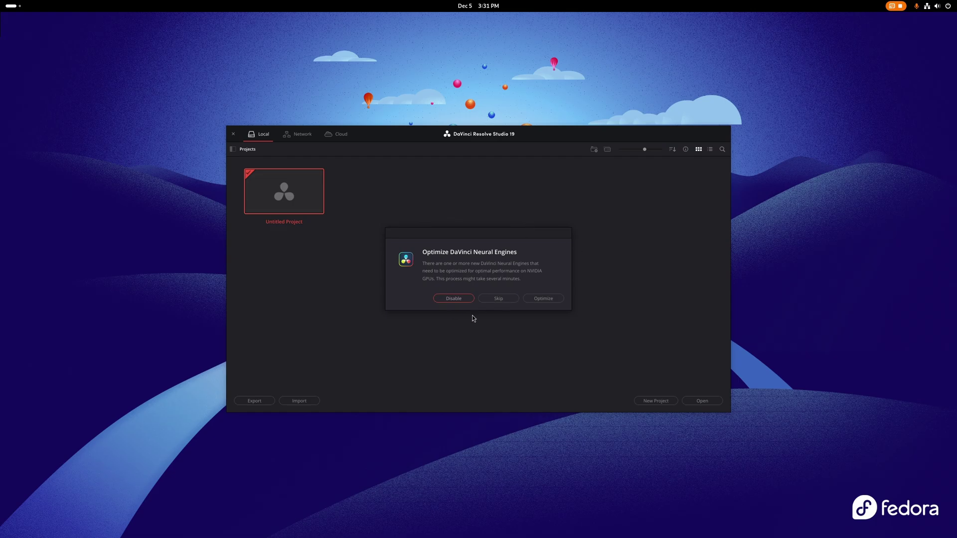
{"action": "left_click", "coordinate": [487, 298]}
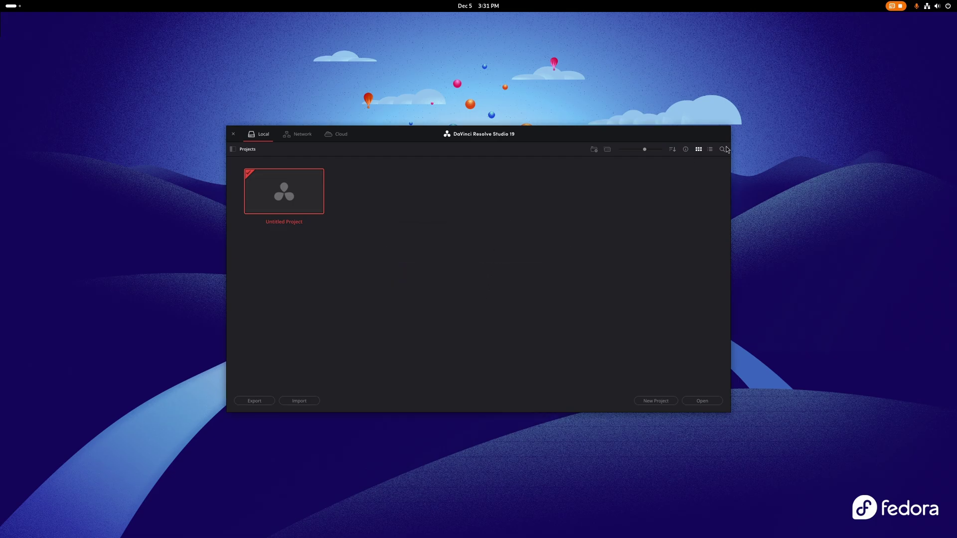
{"action": "left_click", "coordinate": [233, 134]}
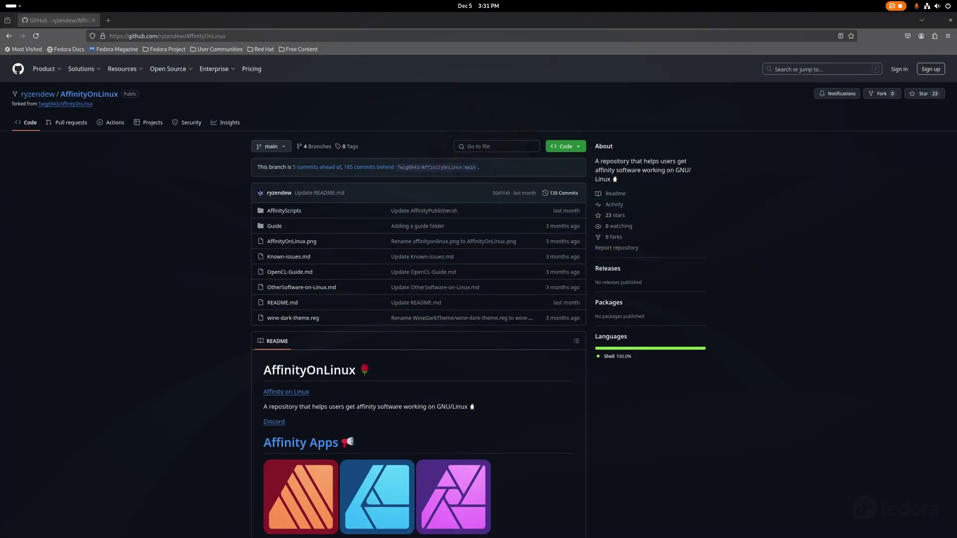
Copy the Affinity Photo install command from the README of the ryzendew/AffinityOnLinux repository.
{"action": "scroll", "coordinate": [208, 345], "scroll_direction": "down", "scroll_amount": 5}
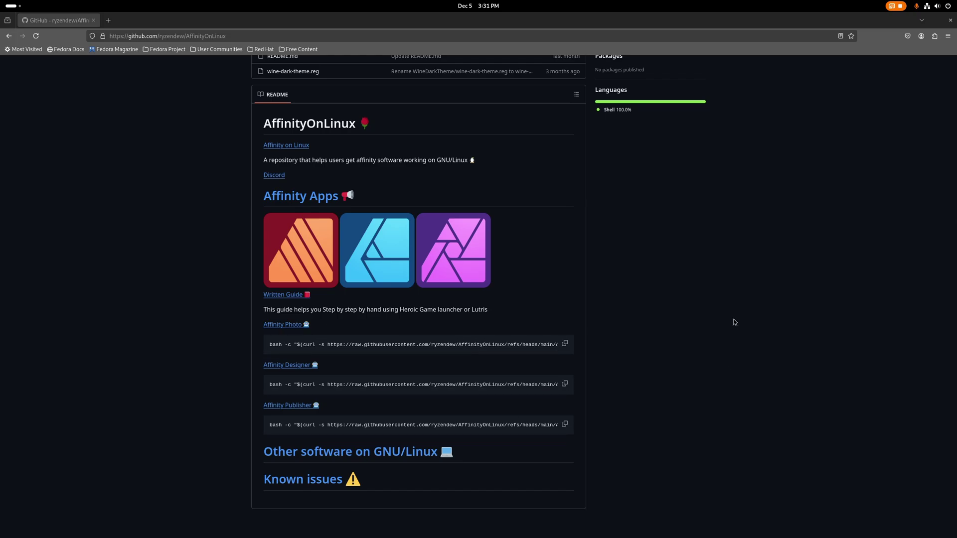
{"action": "scroll", "coordinate": [734, 322], "scroll_direction": "down", "scroll_amount": 1}
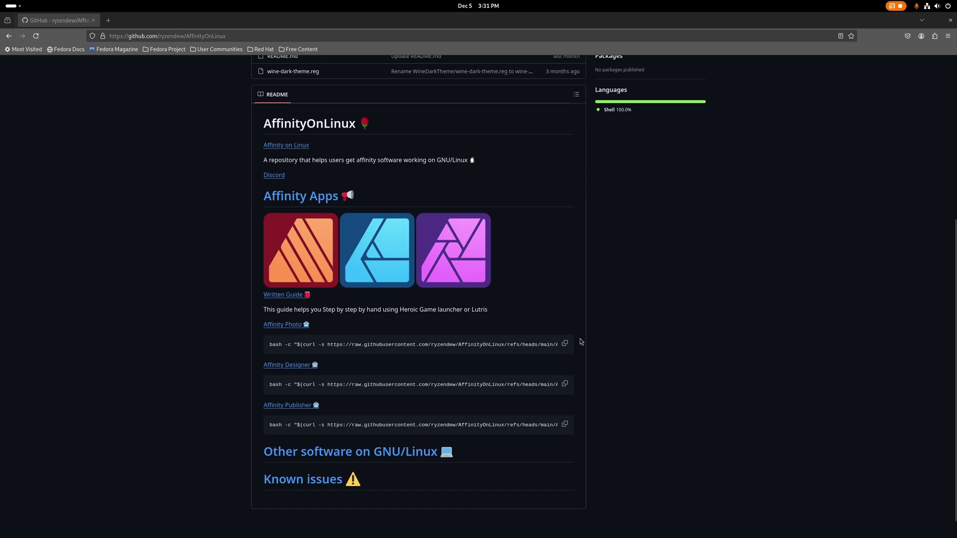
{"action": "left_click", "coordinate": [565, 343]}
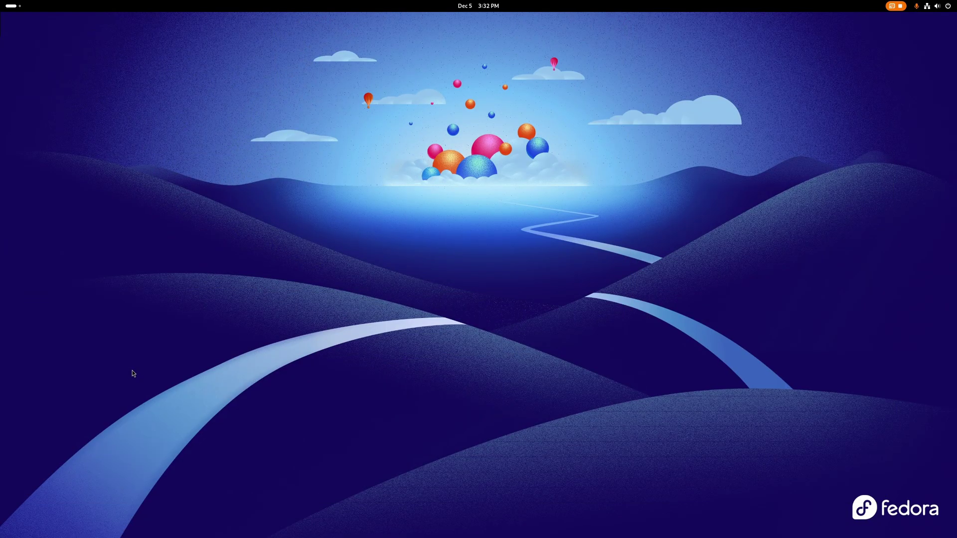
Run the copied AffinityPhoto.sh install command in a maximized console and accept the Wine Mono installation.
{"action": "left_click", "coordinate": [11, 5]}
{"action": "left_click", "coordinate": [541, 513]}
{"action": "right_click", "coordinate": [332, 133]}
{"action": "left_click", "coordinate": [348, 169]}
{"action": "left_click_drag", "start_coordinate": [305, 43], "coordinate": [412, 162]}
{"action": "double_click", "coordinate": [411, 163]}
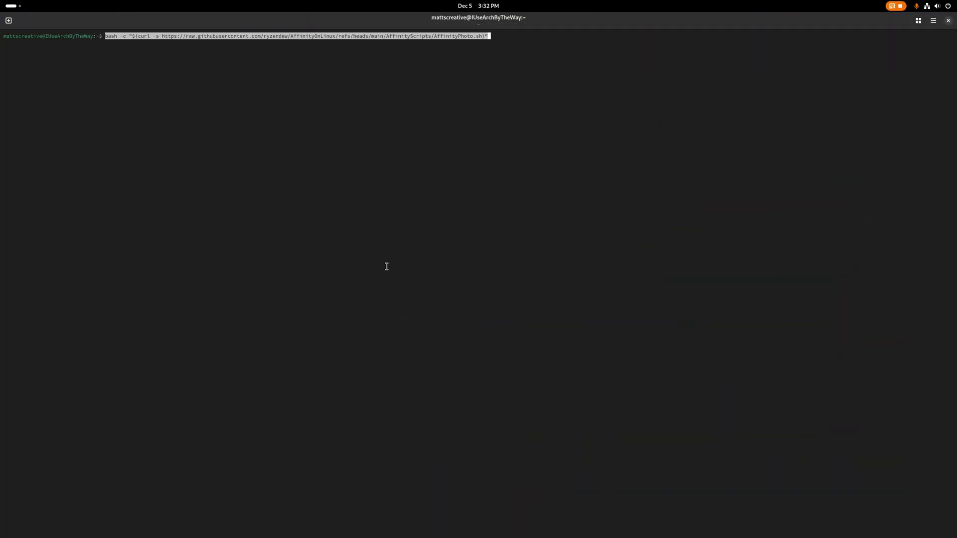
{"action": "key", "text": "Return"}
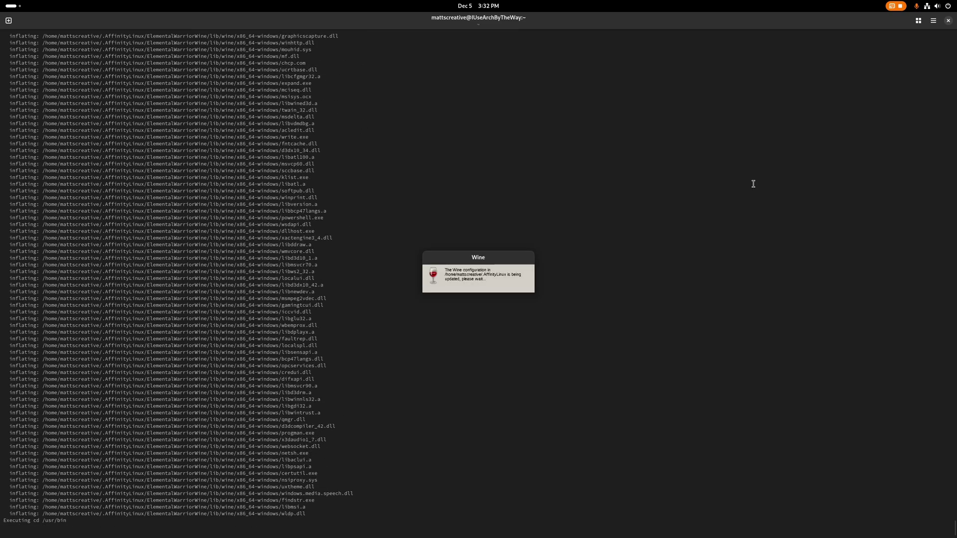
{"action": "left_click", "coordinate": [534, 298]}
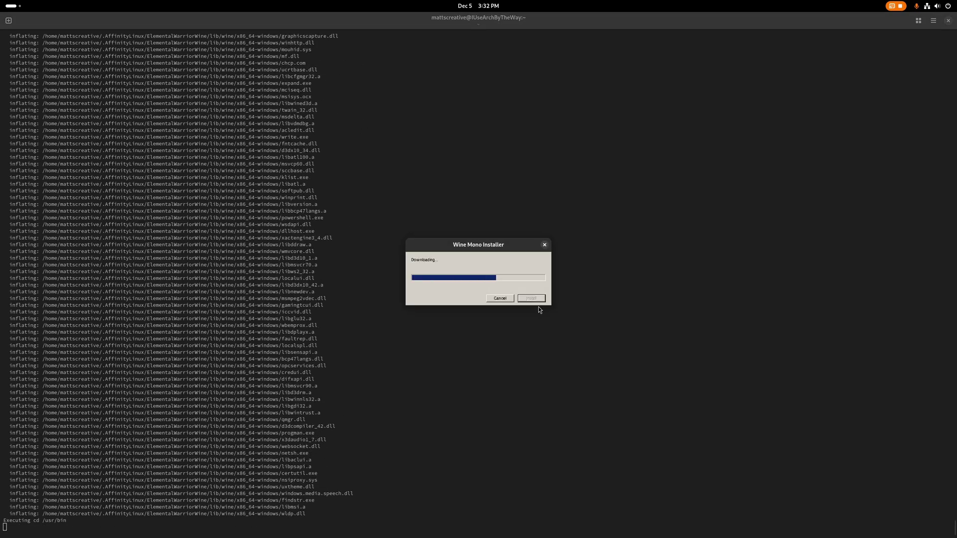
Look up the Winetricks/winetricks GitHub repository in a new browser tab and show its ZIP download option.
{"action": "left_click", "coordinate": [11, 5]}
{"action": "left_click", "coordinate": [312, 514]}
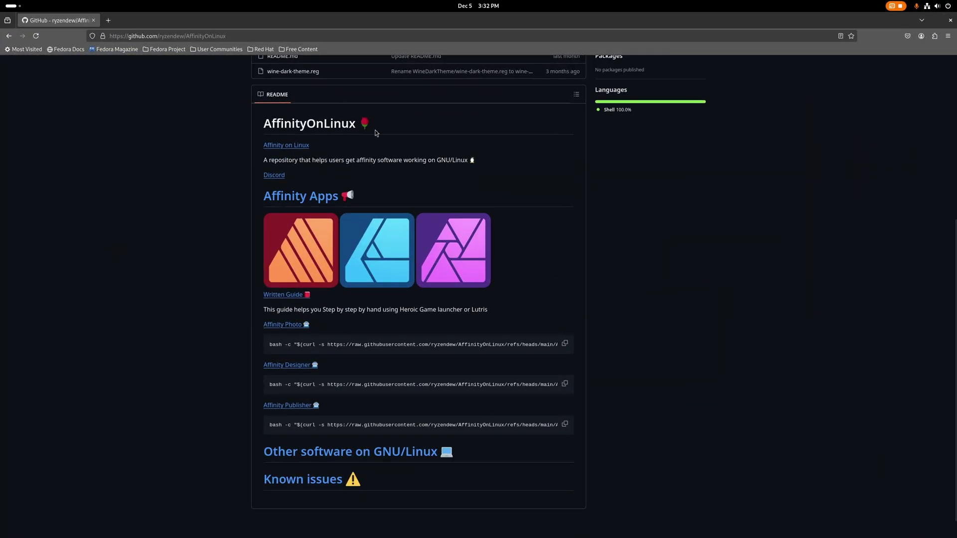
{"action": "left_click", "coordinate": [108, 20]}
{"action": "type", "text": "winetricks"}
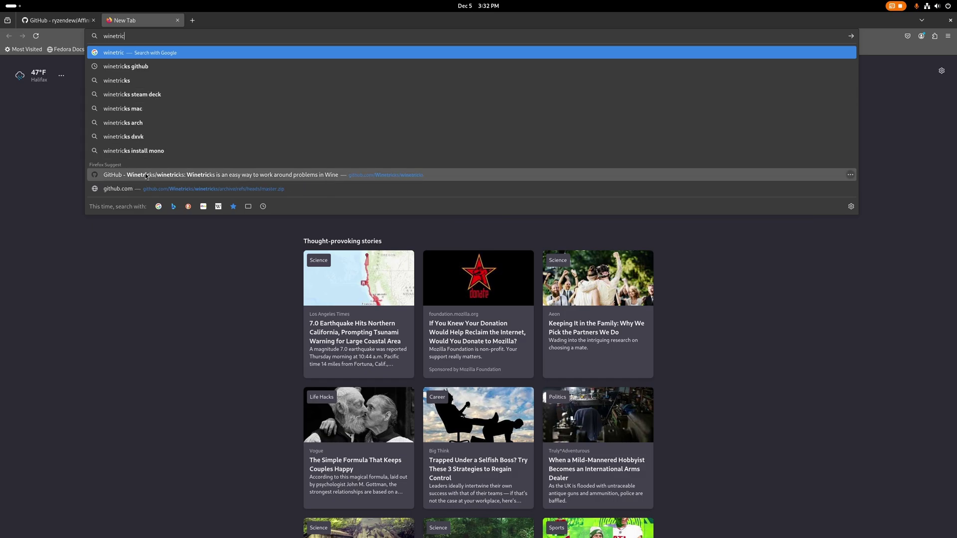
{"action": "left_click", "coordinate": [482, 174]}
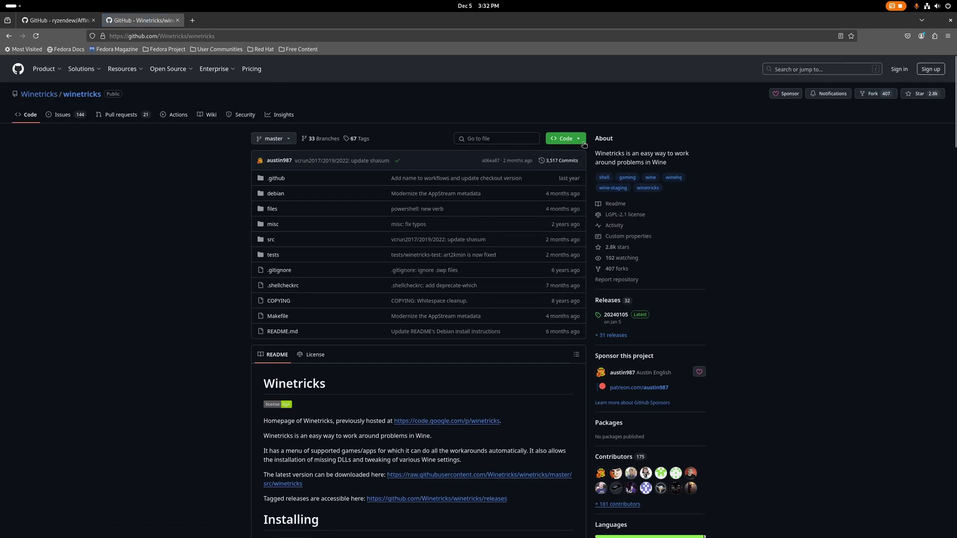
{"action": "left_click", "coordinate": [564, 138]}
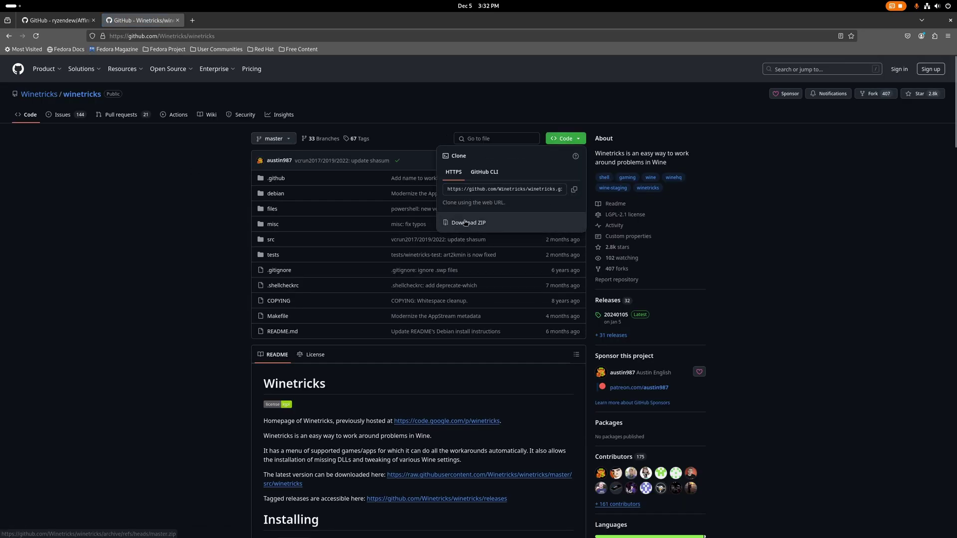
Open a console in the winetricks-master folder inside Downloads.
{"action": "mouse_move", "coordinate": [0, 0]}
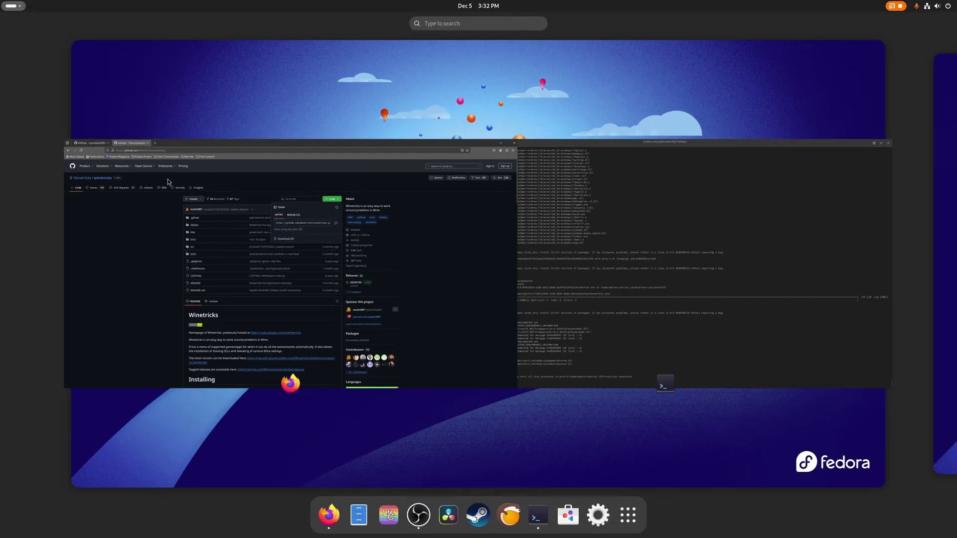
{"action": "left_click", "coordinate": [359, 515]}
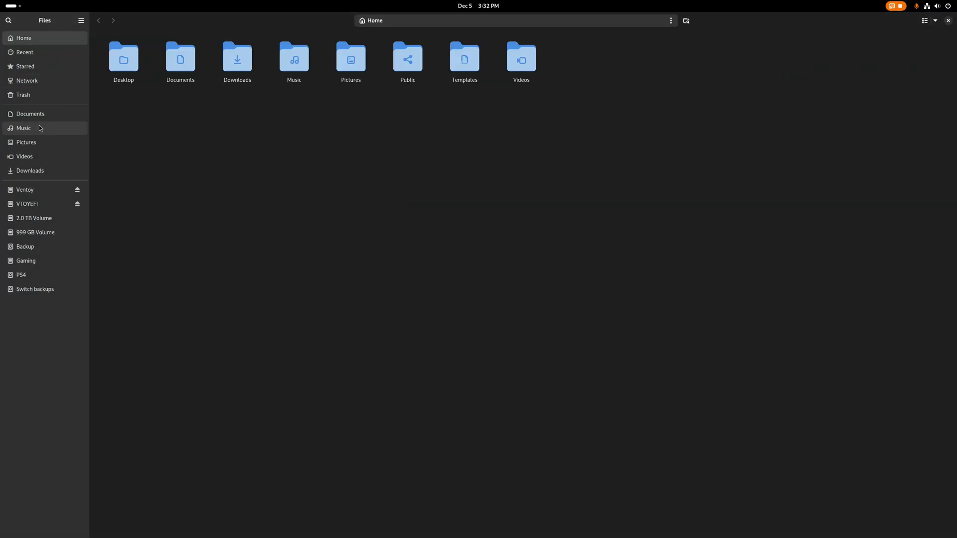
{"action": "left_click", "coordinate": [30, 171]}
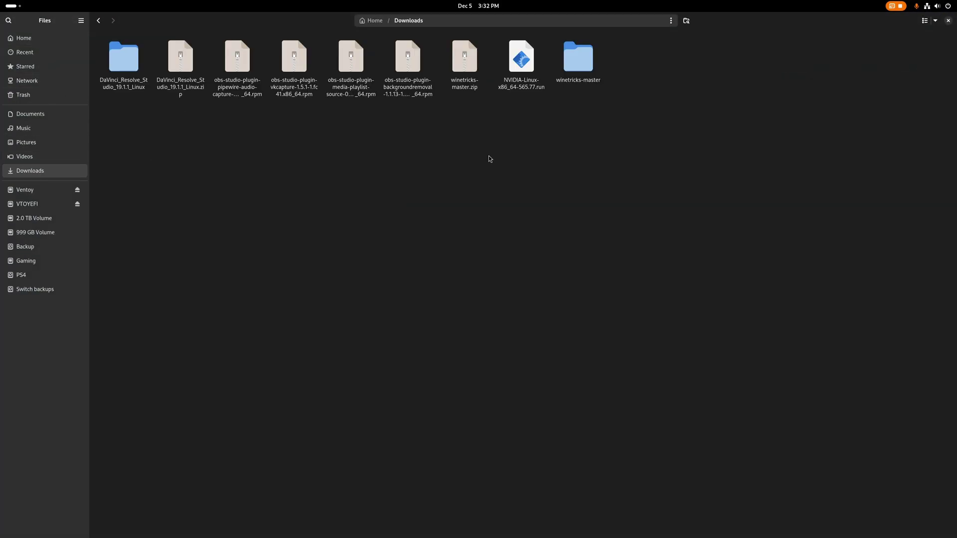
{"action": "double_click", "coordinate": [578, 57]}
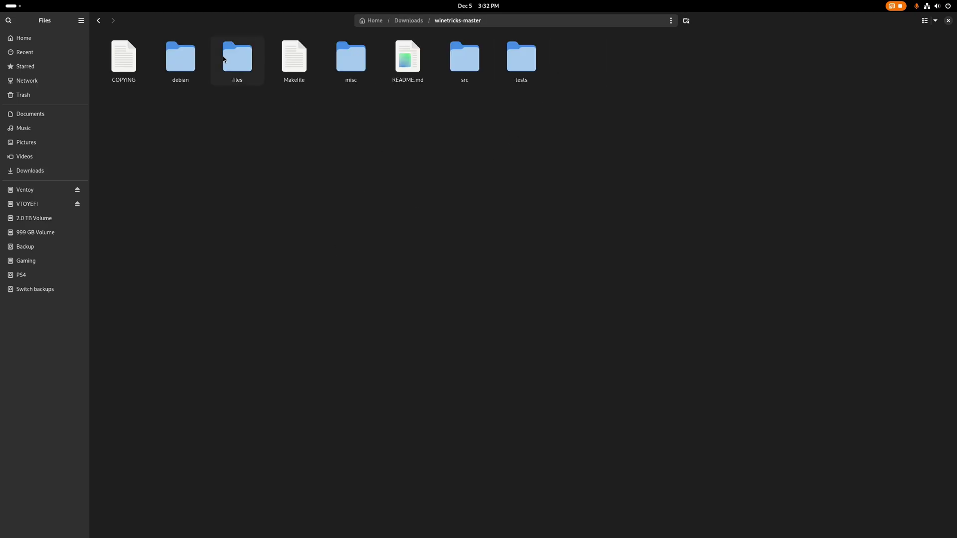
{"action": "right_click", "coordinate": [423, 169]}
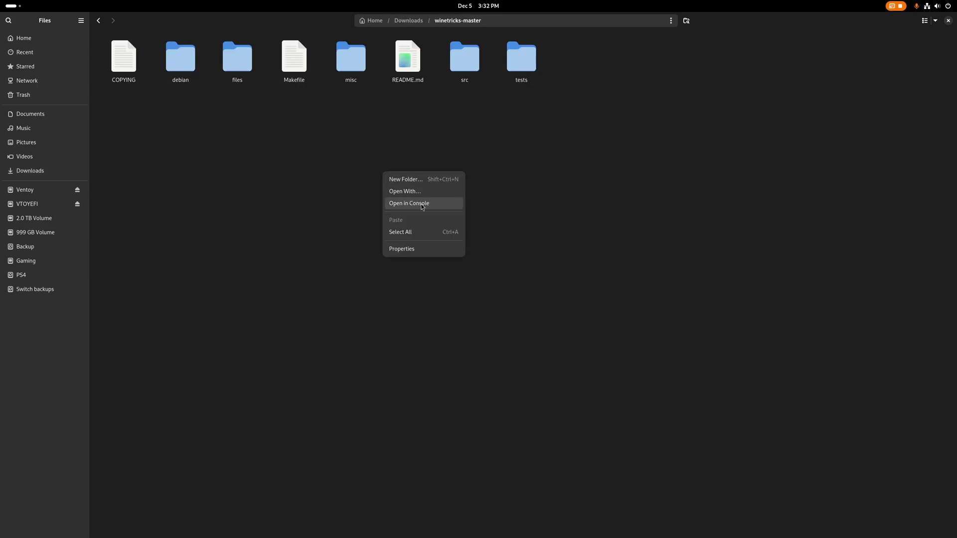
{"action": "left_click", "coordinate": [423, 204]}
Install Winetricks with sudo make install, authorizing it with the account password, and close the console and file manager.
{"action": "type", "text": "sud"}
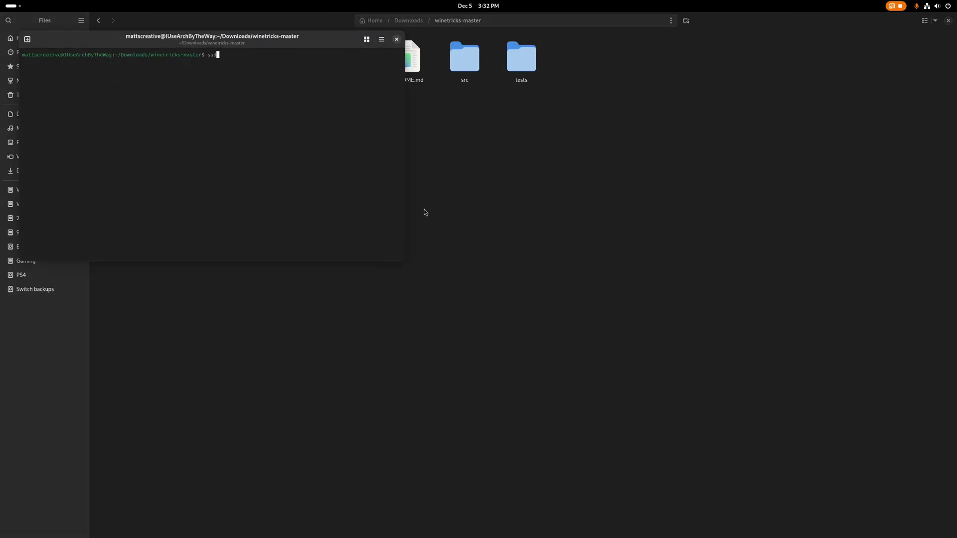
{"action": "type", "text": "o make install"}
{"action": "key", "text": "Return"}
{"action": "key", "text": "Return"}
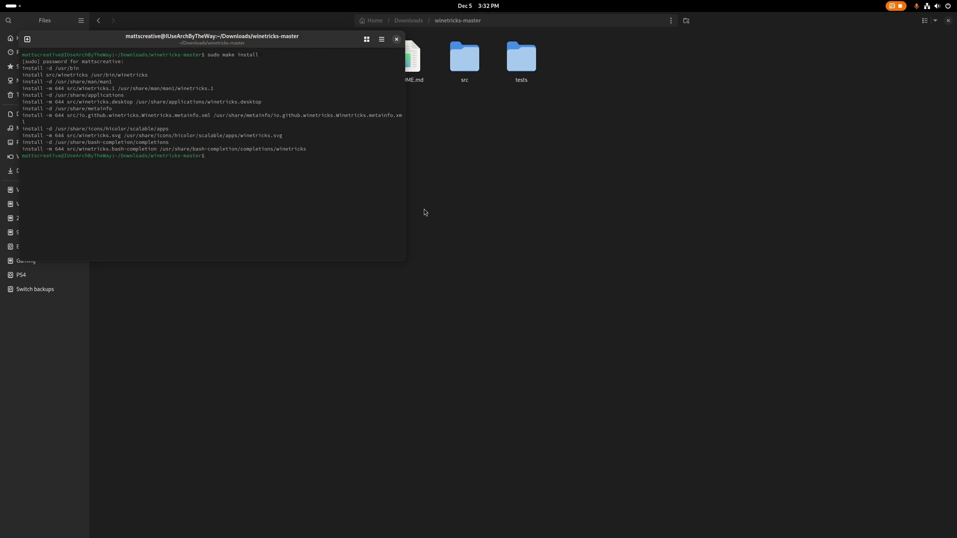
{"action": "left_click", "coordinate": [396, 39]}
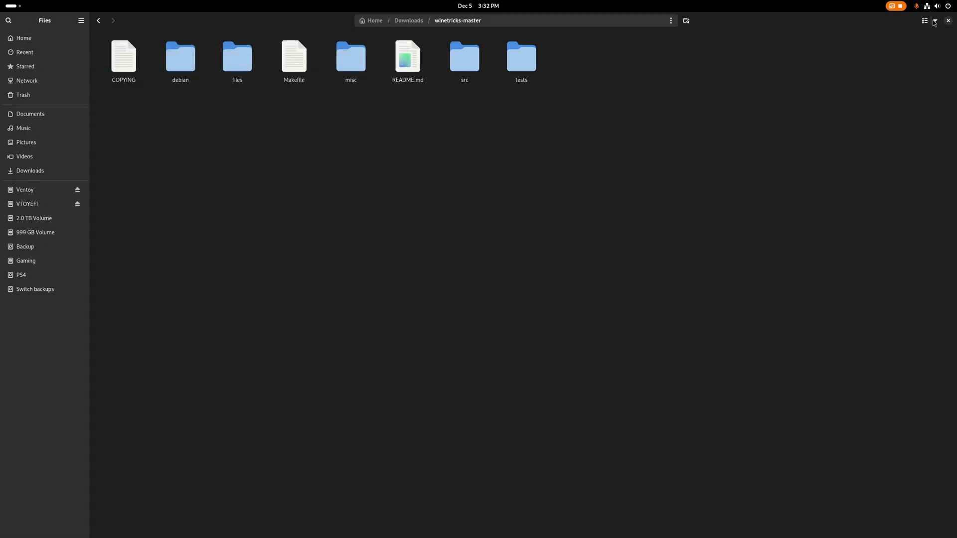
{"action": "left_click", "coordinate": [950, 22]}
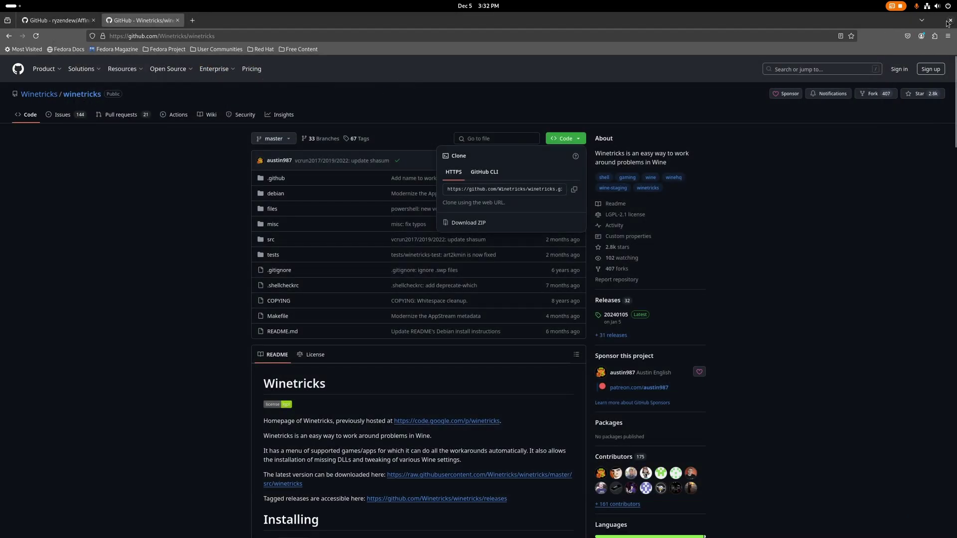